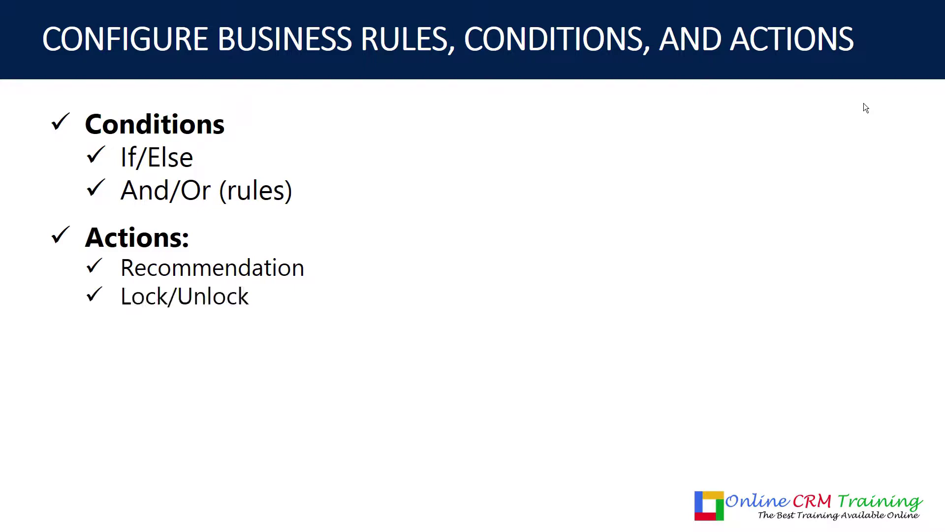
pyautogui.click(864, 103)
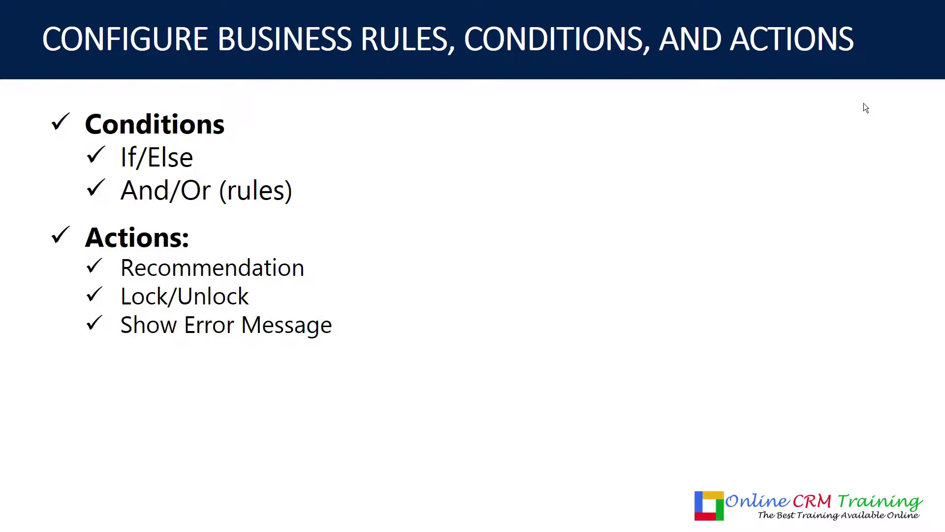
pyautogui.click(863, 104)
pyautogui.click(866, 108)
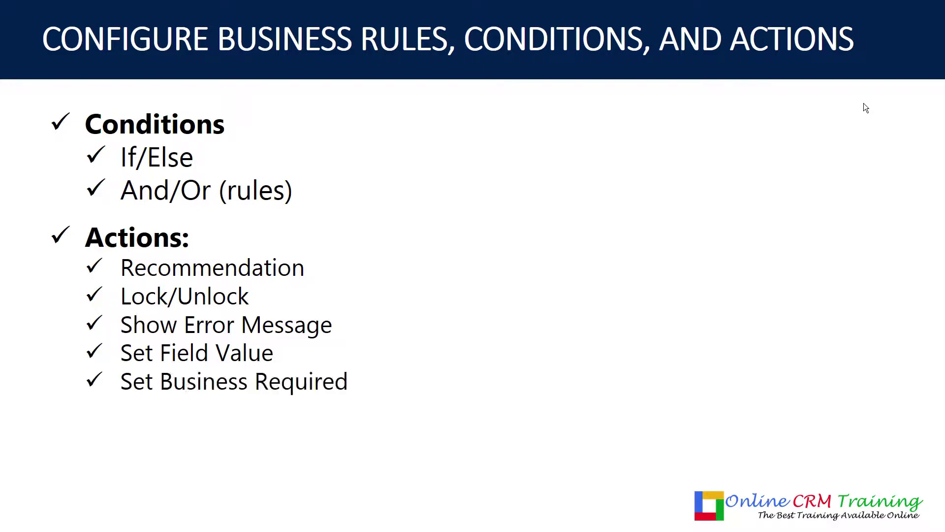
pyautogui.click(865, 108)
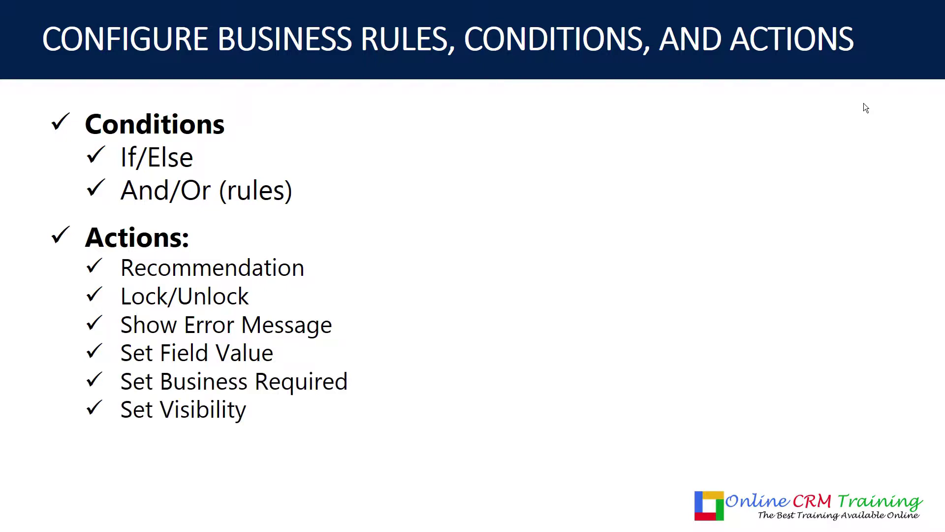
pyautogui.click(865, 108)
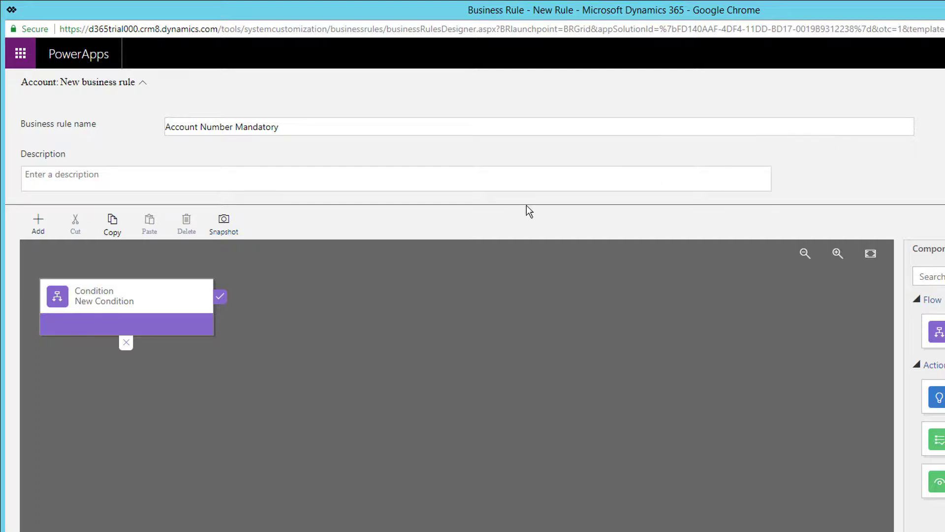
# Examine the new condition's properties, including its entity, and the flow and action components available for the business rule
pyautogui.click(137, 306)
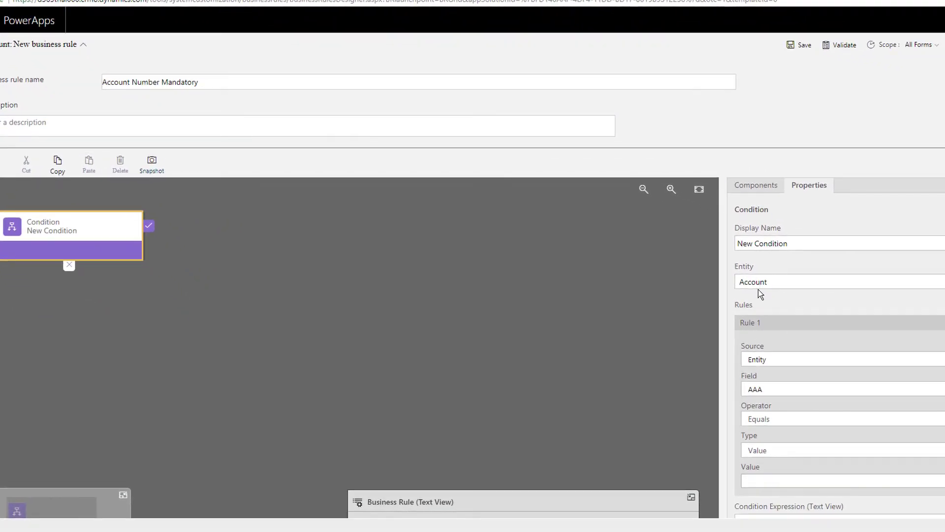
pyautogui.click(759, 281)
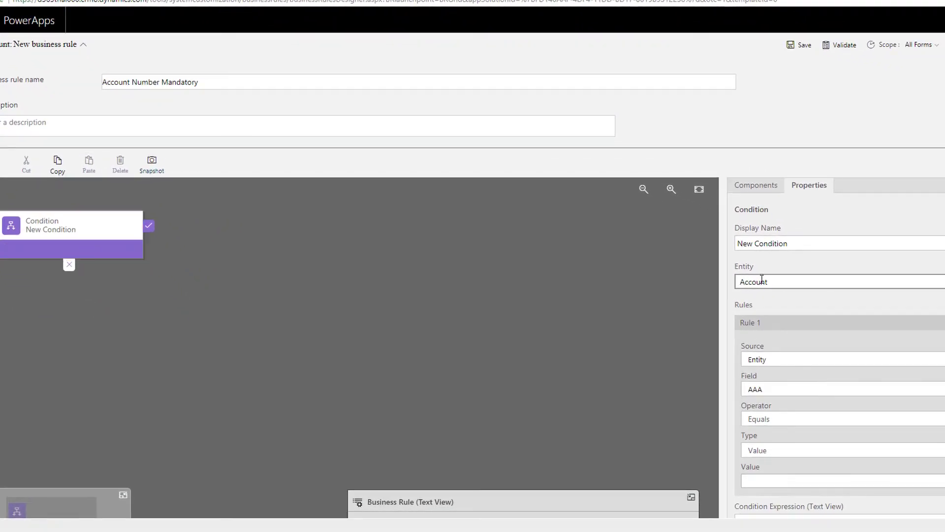
pyautogui.moveTo(773, 285); pyautogui.dragTo(739, 284)
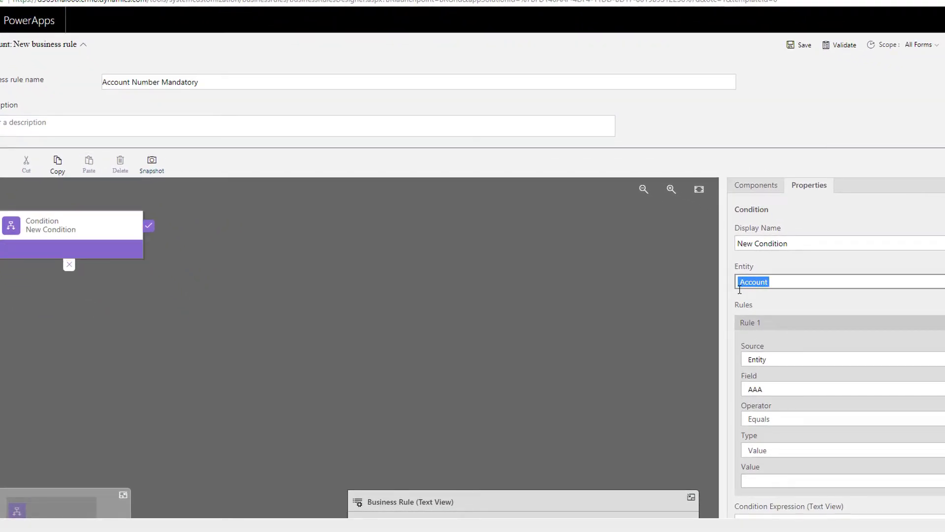
pyautogui.click(92, 237)
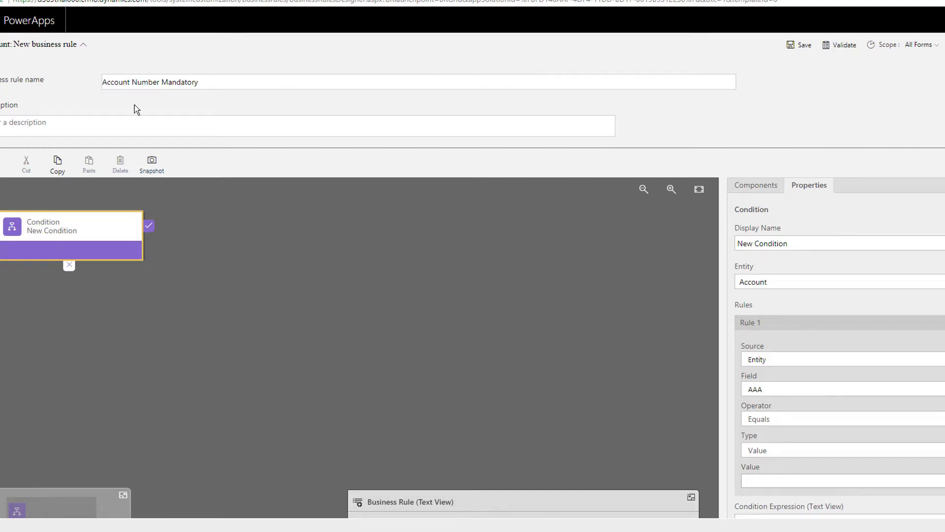
pyautogui.click(800, 45)
pyautogui.click(744, 185)
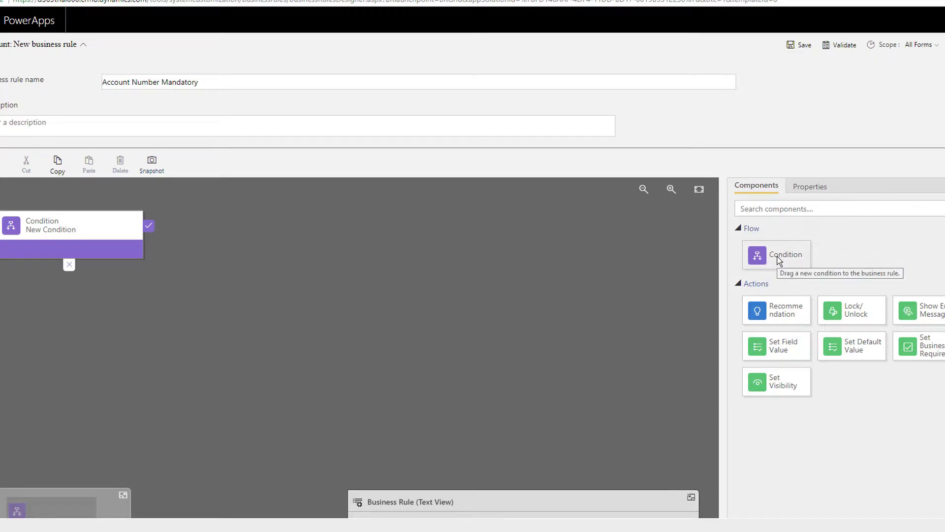
pyautogui.click(47, 228)
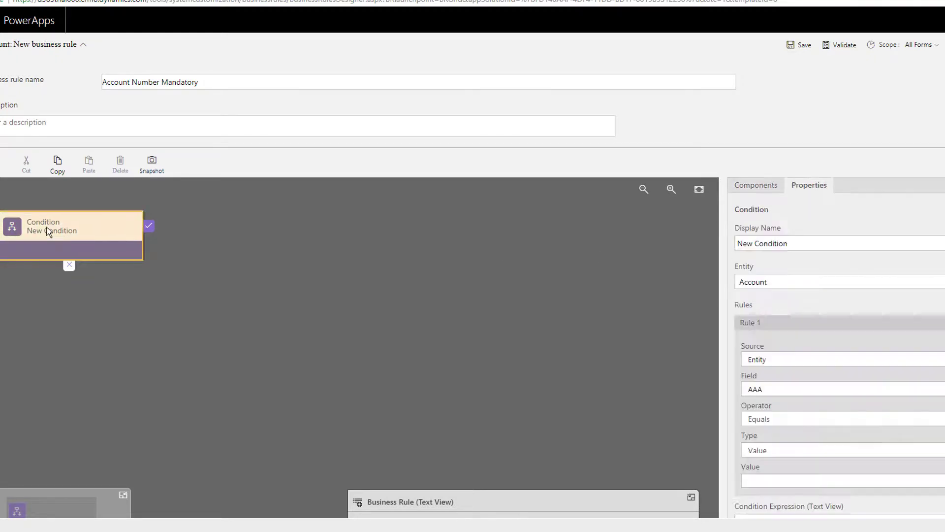
pyautogui.click(762, 180)
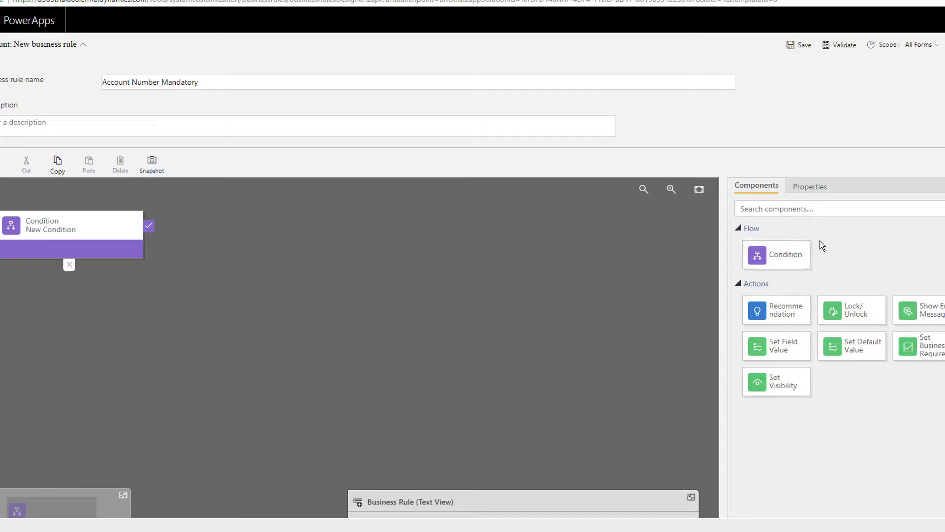
# Set the condition's display name to "Check Condition of Industry"
pyautogui.click(68, 231)
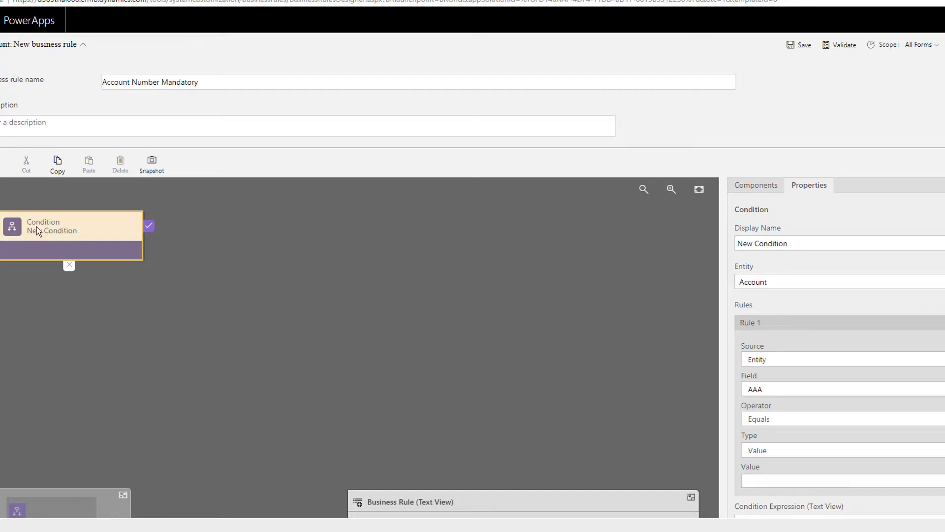
pyautogui.moveTo(798, 242); pyautogui.dragTo(730, 247)
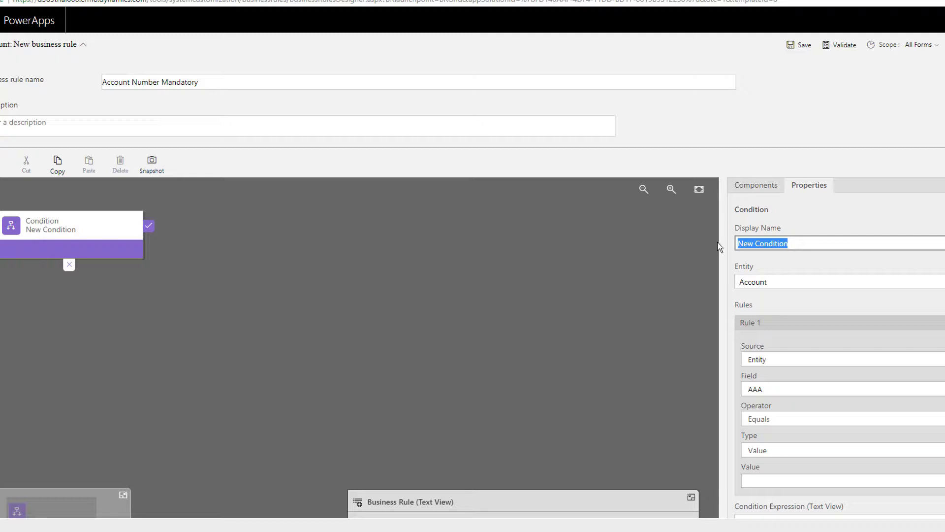
pyautogui.scroll(-2, 842, 344)
pyautogui.scroll(2, 843, 368)
pyautogui.click(792, 242)
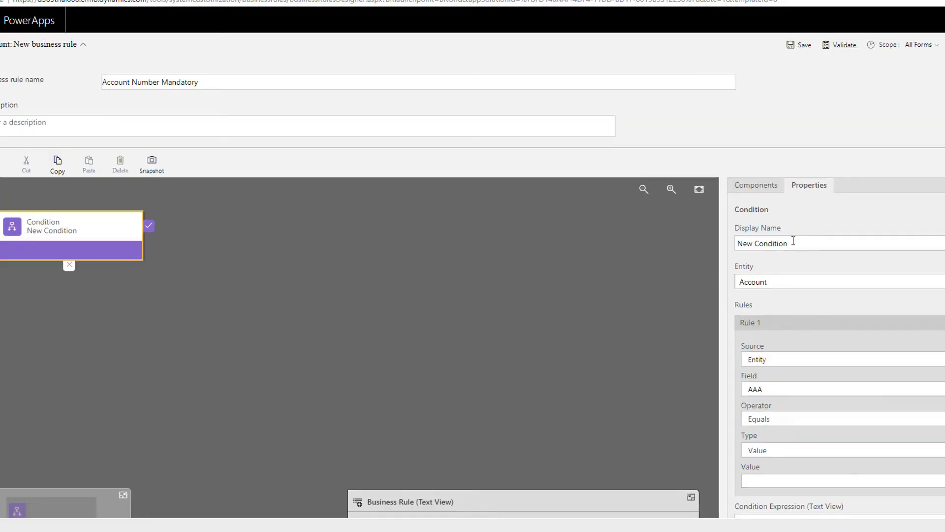
pyautogui.moveTo(800, 243); pyautogui.dragTo(730, 250)
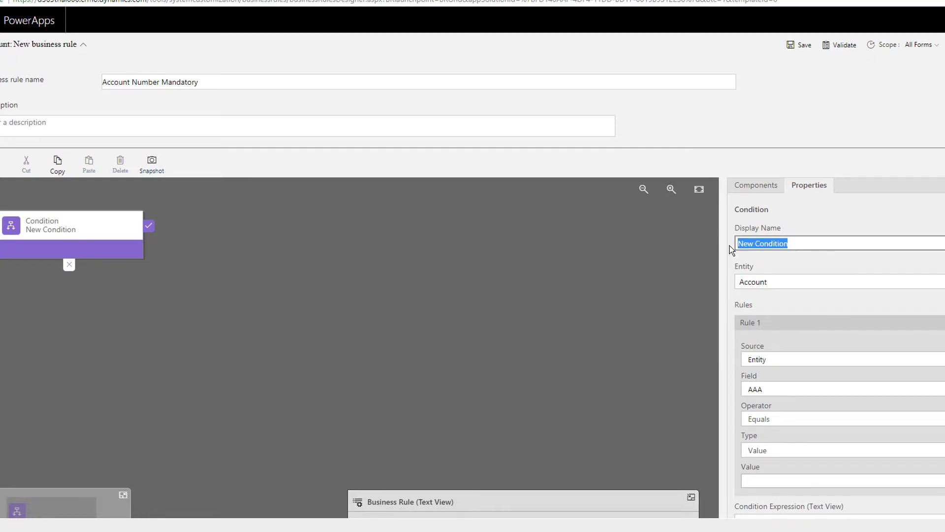
pyautogui.write('Check Condition of Industry')
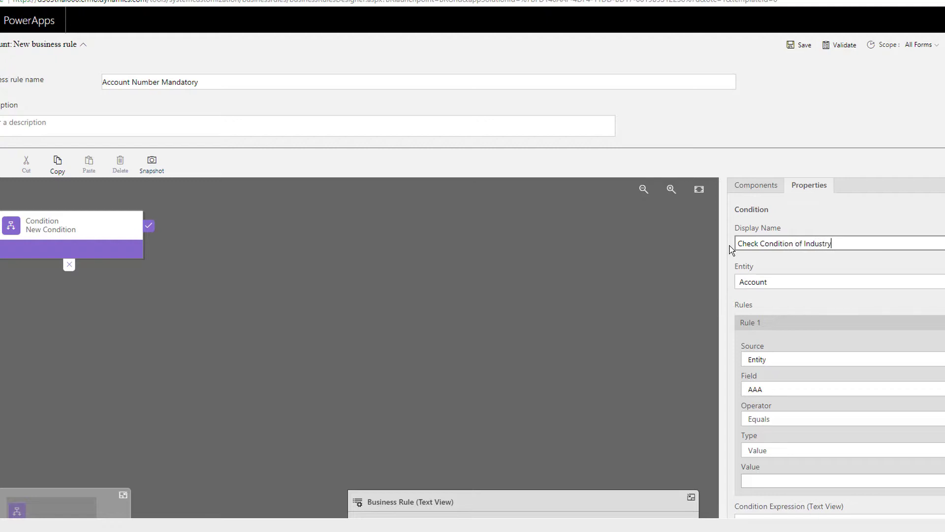
pyautogui.press('Tab')
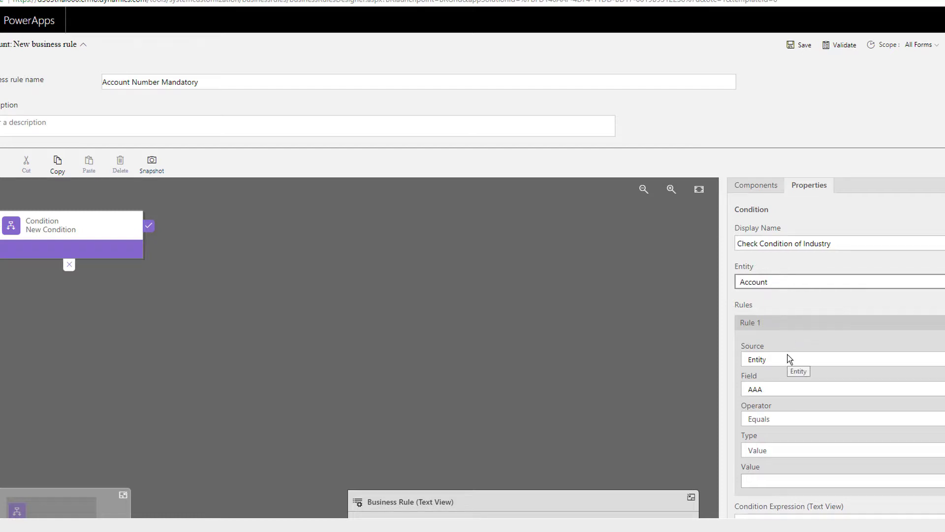
# Set Rule 1's source to Business Process and its field to Stage Category
pyautogui.scroll(-1, 779, 301)
pyautogui.click(784, 304)
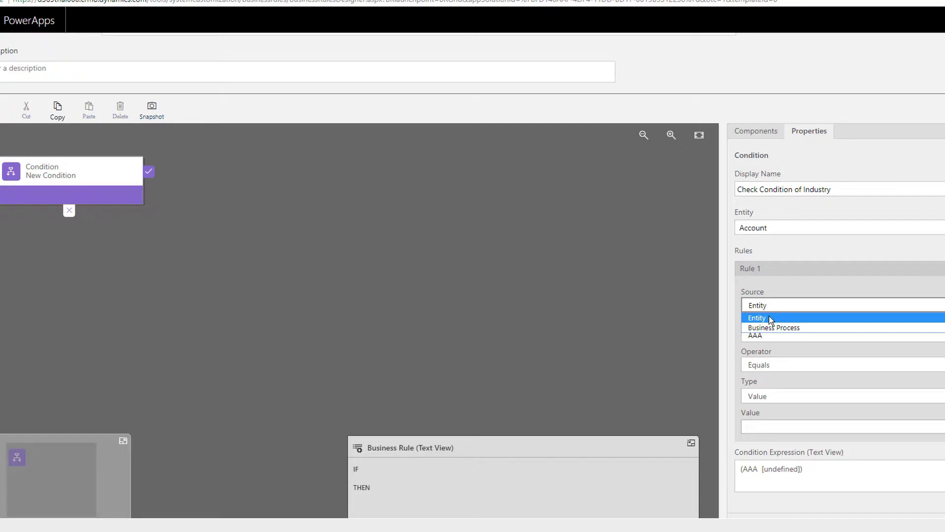
pyautogui.click(770, 318)
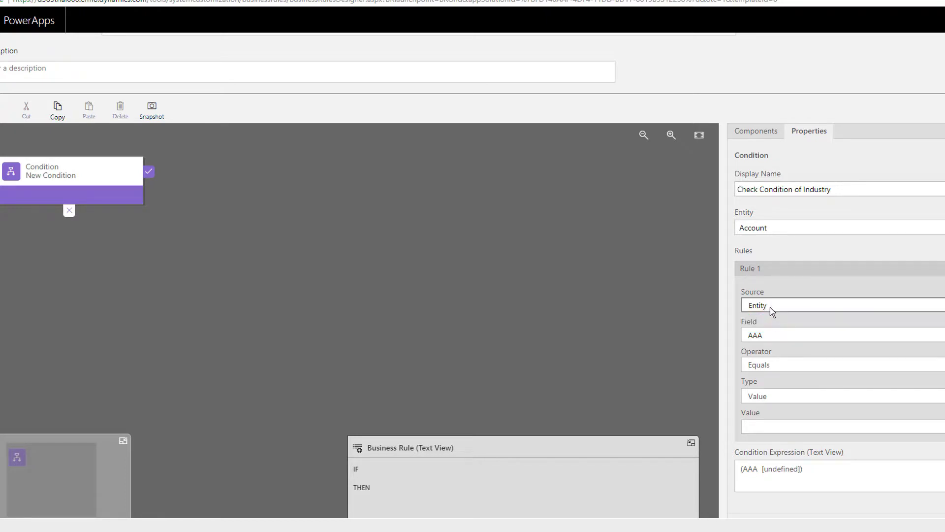
pyautogui.click(770, 307)
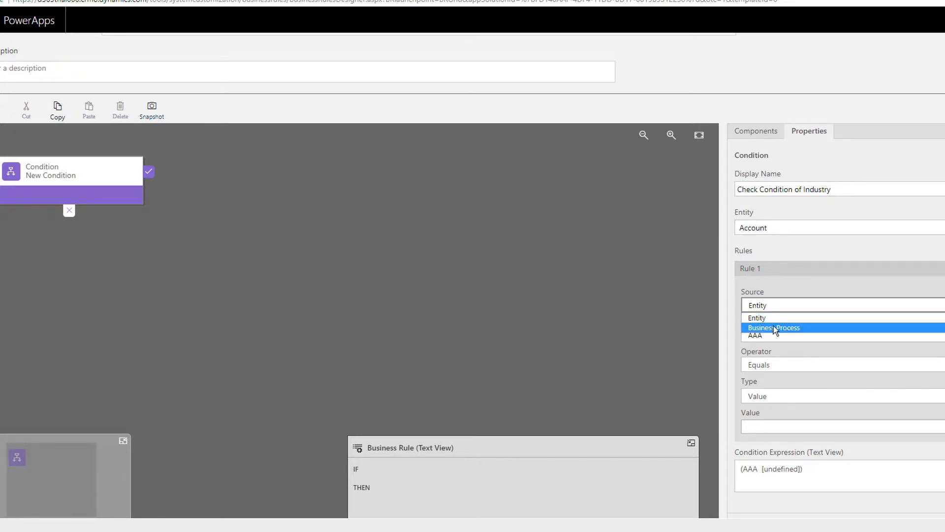
pyautogui.click(773, 326)
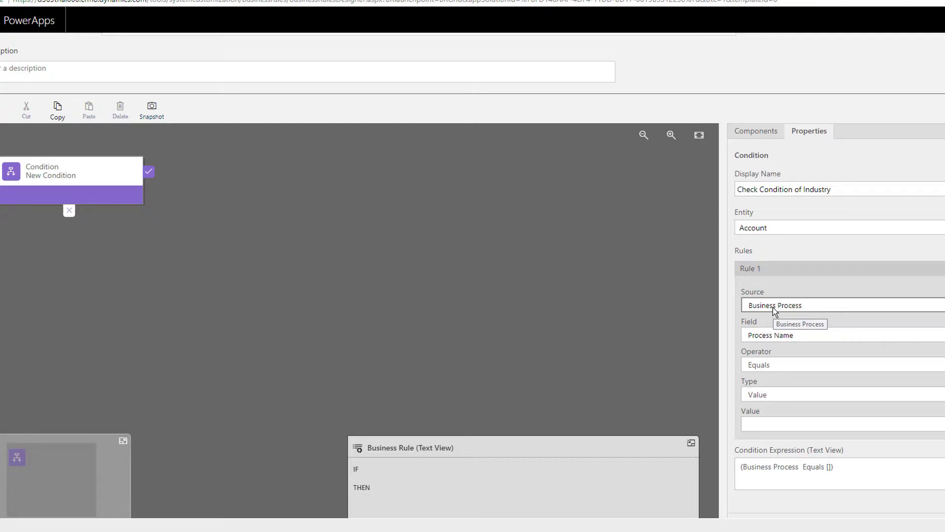
pyautogui.click(790, 335)
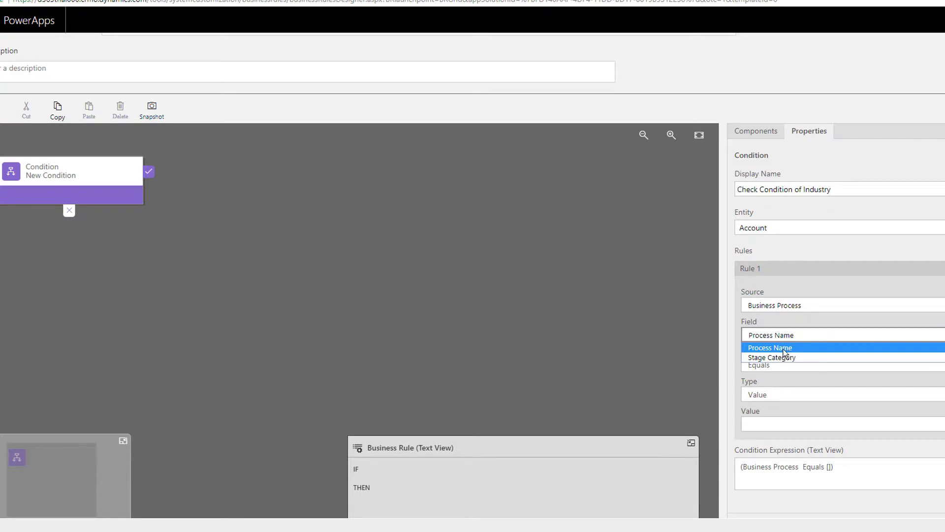
pyautogui.click(781, 357)
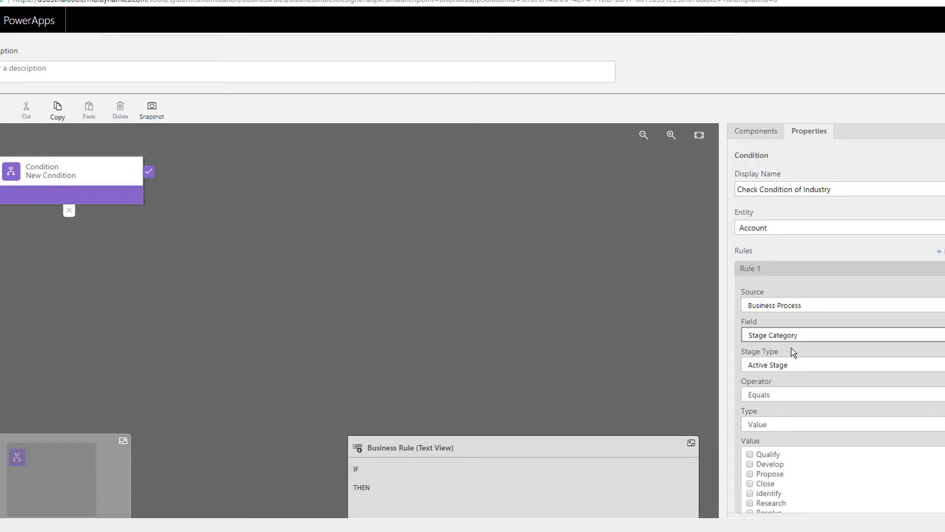
# Try Selected Stage as Rule 1's stage type, then set it to Active Stage with operator Equals and type Value
pyautogui.click(784, 364)
pyautogui.click(781, 377)
pyautogui.click(781, 369)
pyautogui.click(781, 387)
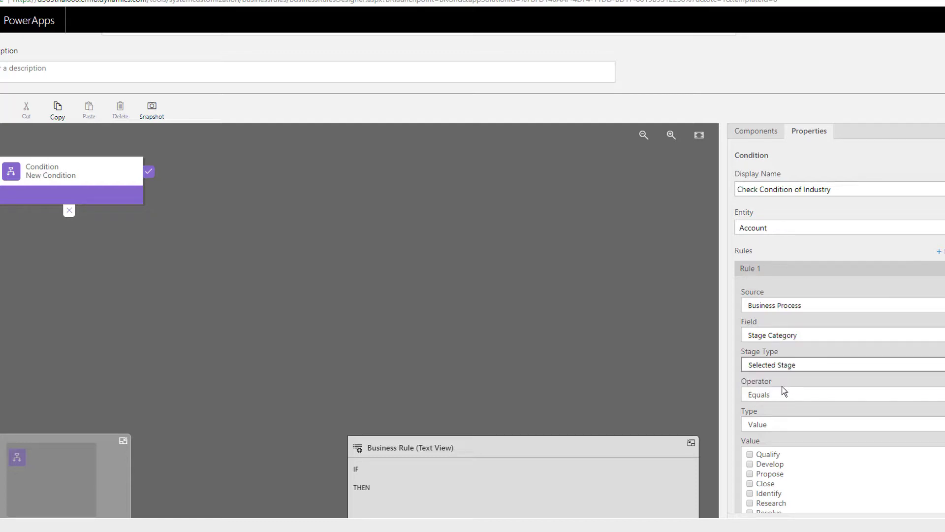
pyautogui.click(783, 368)
pyautogui.click(783, 377)
pyautogui.click(790, 393)
pyautogui.click(786, 405)
pyautogui.click(781, 424)
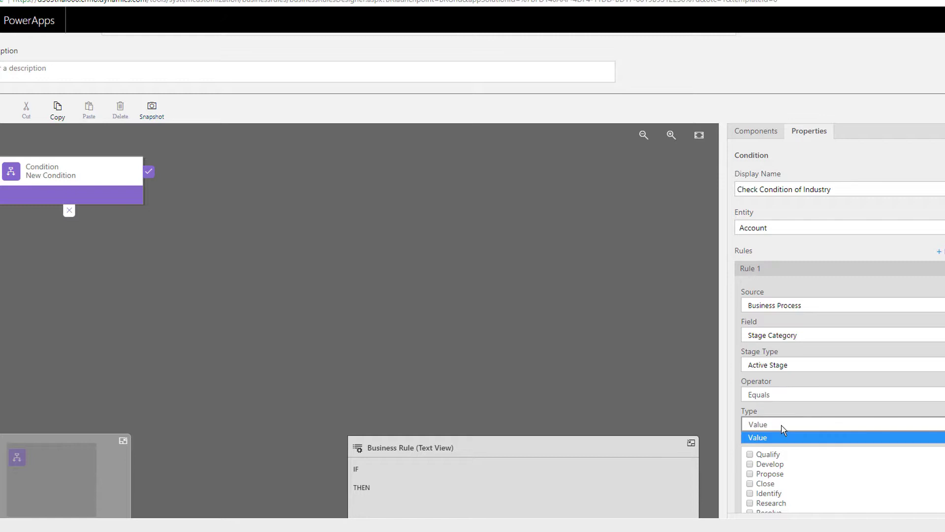
pyautogui.click(783, 437)
# Select Qualify as the stage category value for Rule 1
pyautogui.scroll(-1, 786, 423)
pyautogui.click(749, 400)
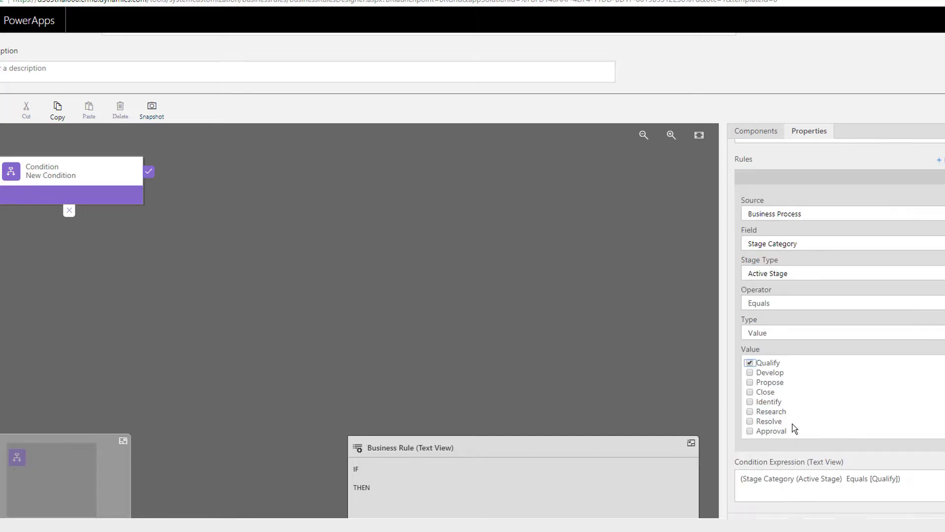
pyautogui.scroll(-2, 793, 428)
pyautogui.scroll(3, 789, 383)
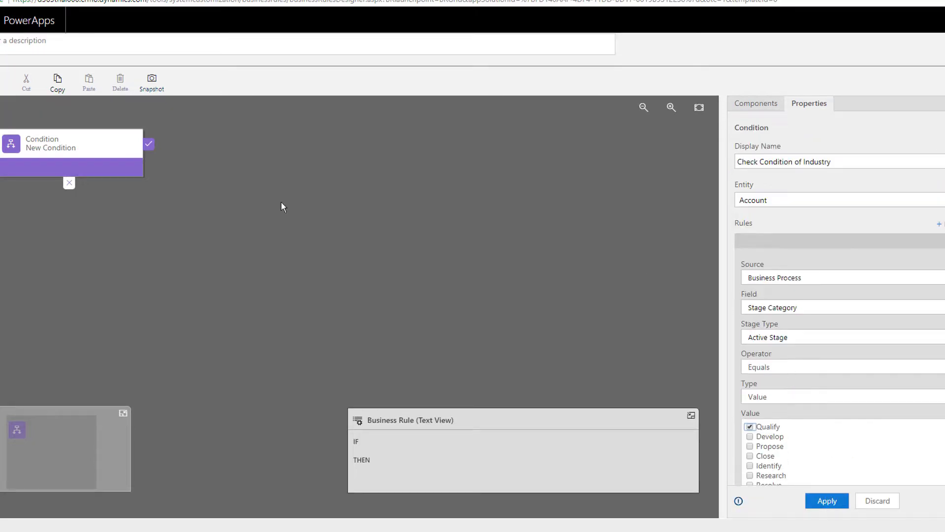
pyautogui.scroll(3, 785, 288)
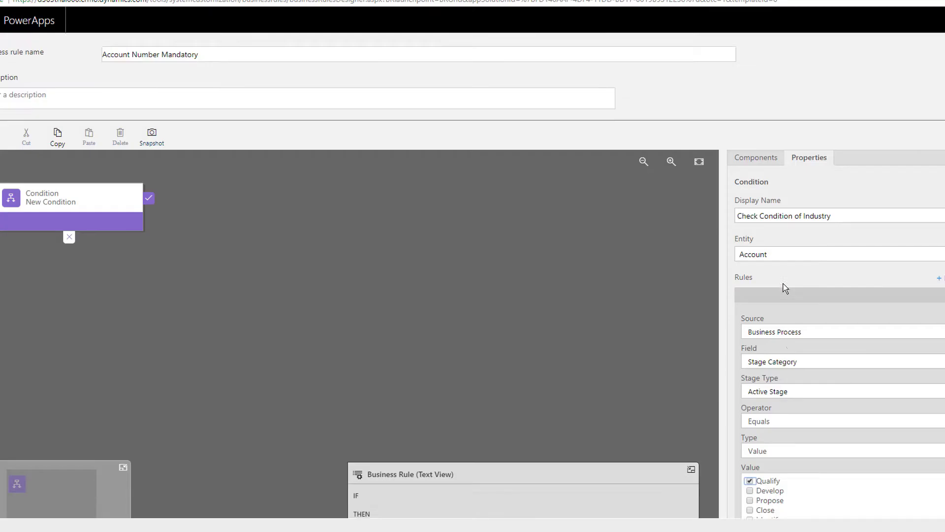
# Apply the edited properties to the condition
pyautogui.scroll(-4, 790, 268)
pyautogui.click(832, 498)
pyautogui.scroll(2, 244, 239)
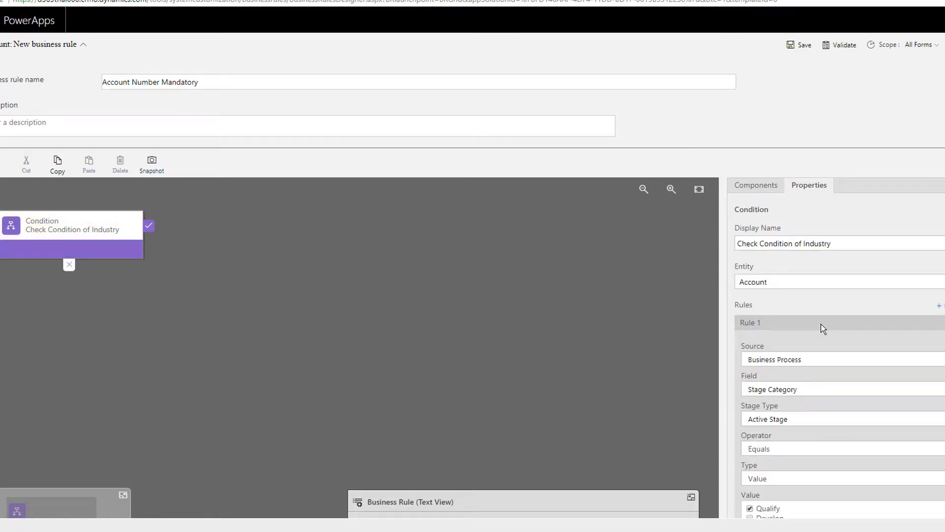
# Change Rule 1's source to Entity and its field to Industry
pyautogui.click(797, 359)
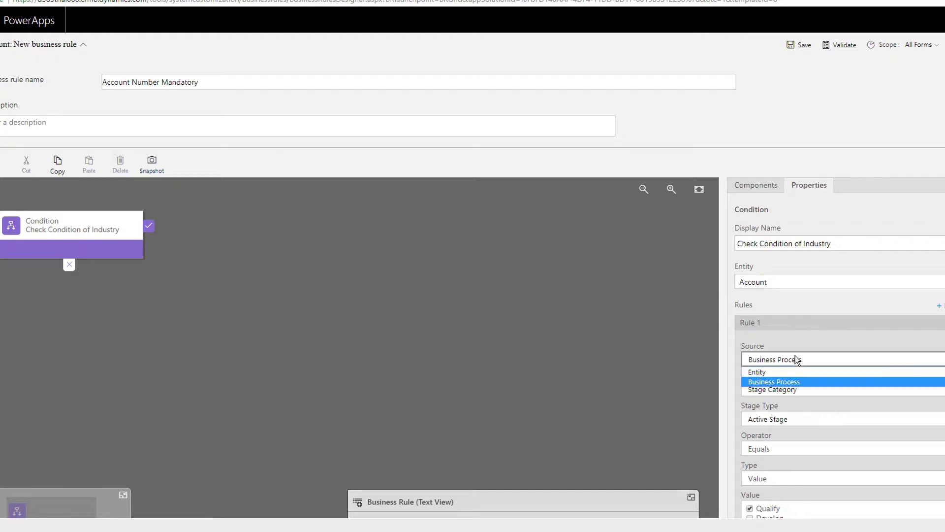
pyautogui.click(791, 370)
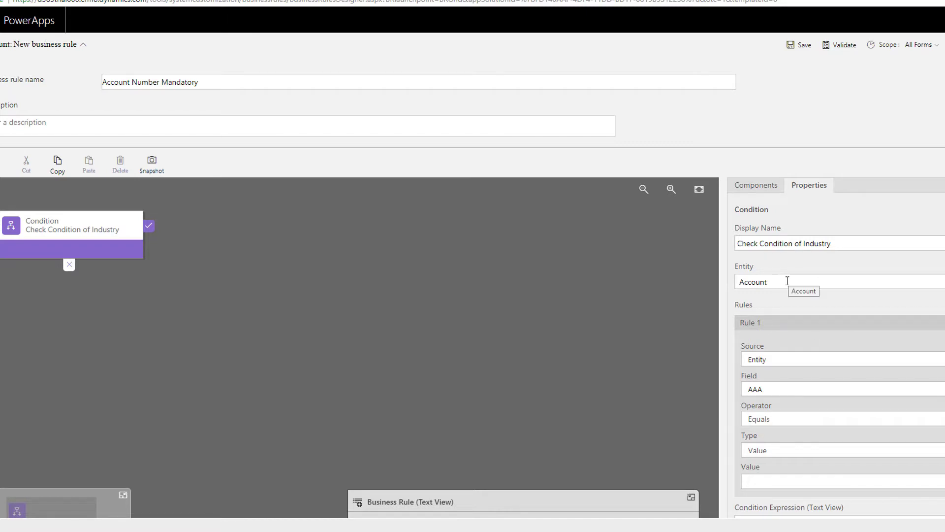
pyautogui.doubleClick(753, 282)
pyautogui.click(774, 389)
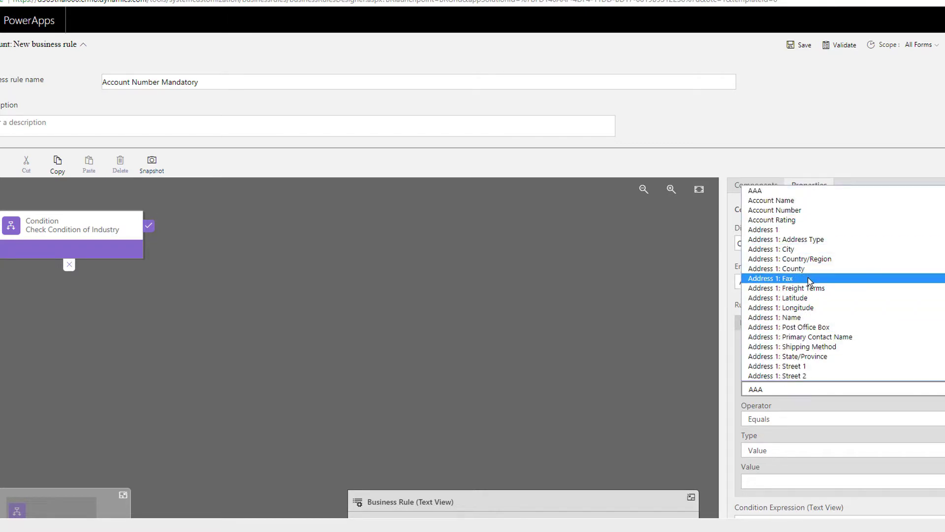
pyautogui.scroll(-20, 808, 277)
pyautogui.scroll(8, 808, 276)
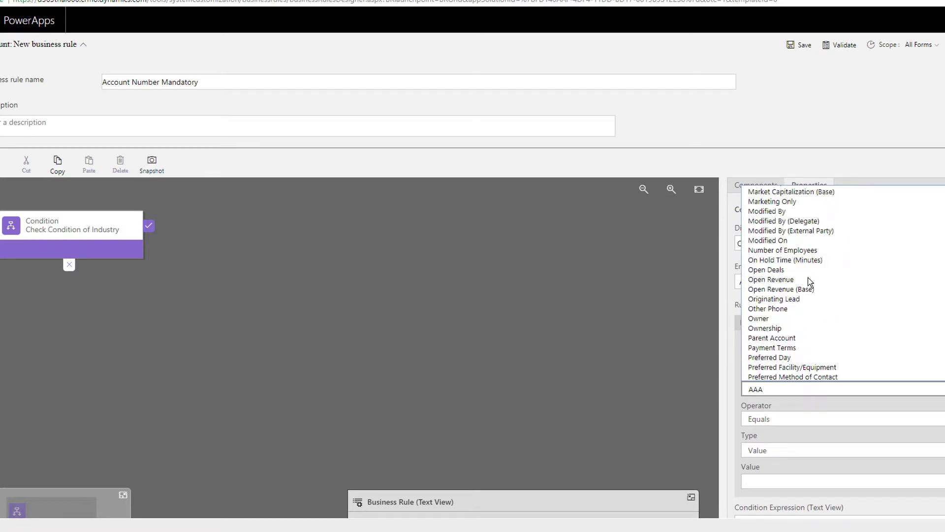
pyautogui.press('i')
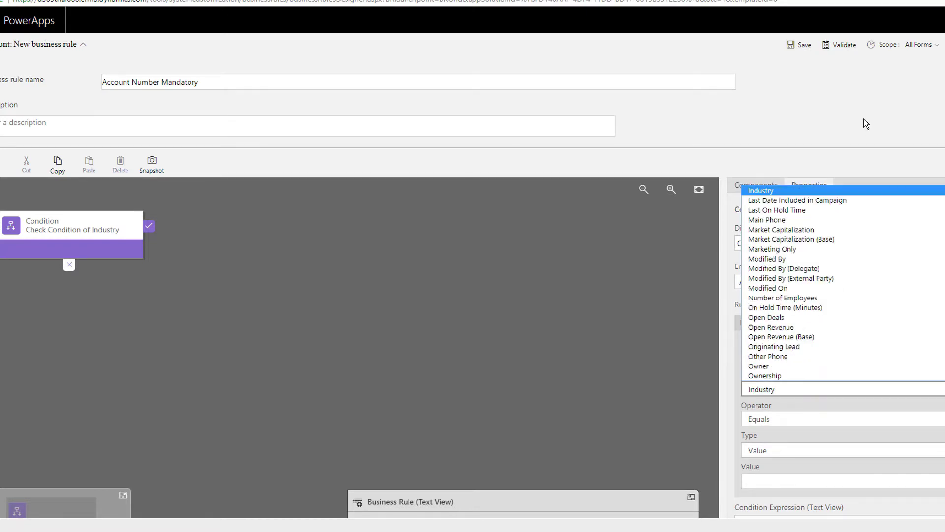
pyautogui.click(800, 194)
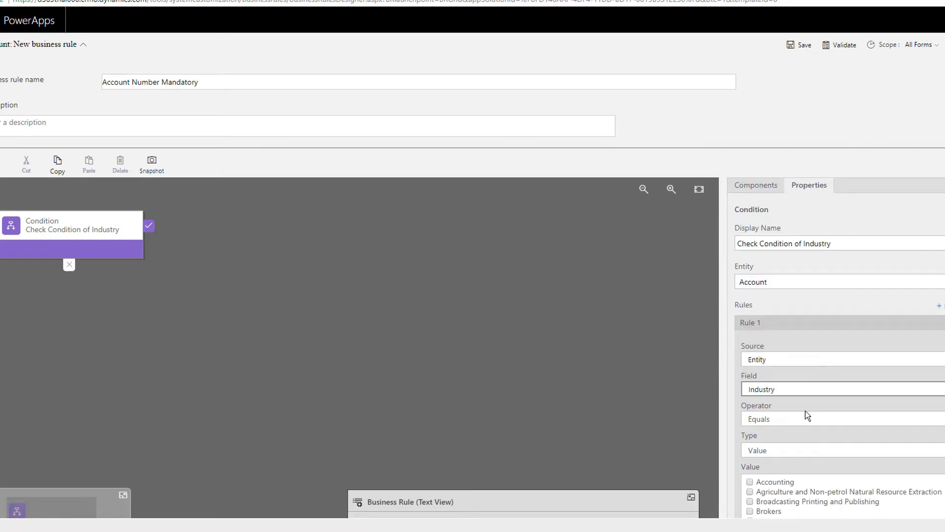
# Try Contains data as Rule 1's operator, then return the operator to Equals
pyautogui.scroll(-1, 791, 445)
pyautogui.click(773, 364)
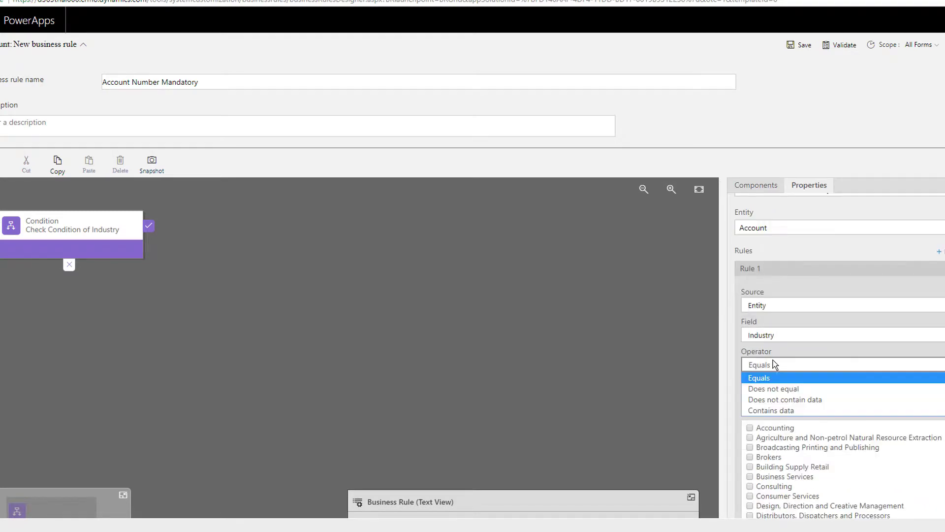
pyautogui.click(781, 409)
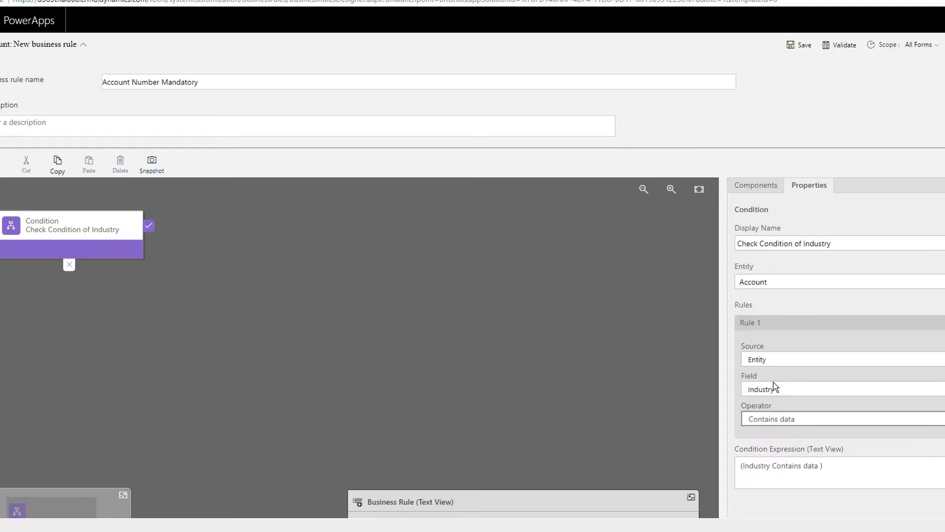
pyautogui.click(778, 417)
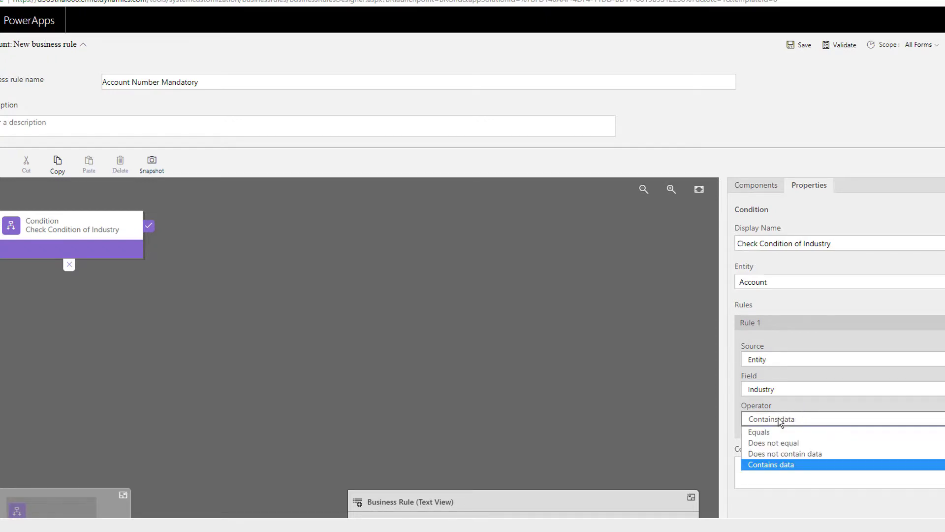
pyautogui.click(767, 432)
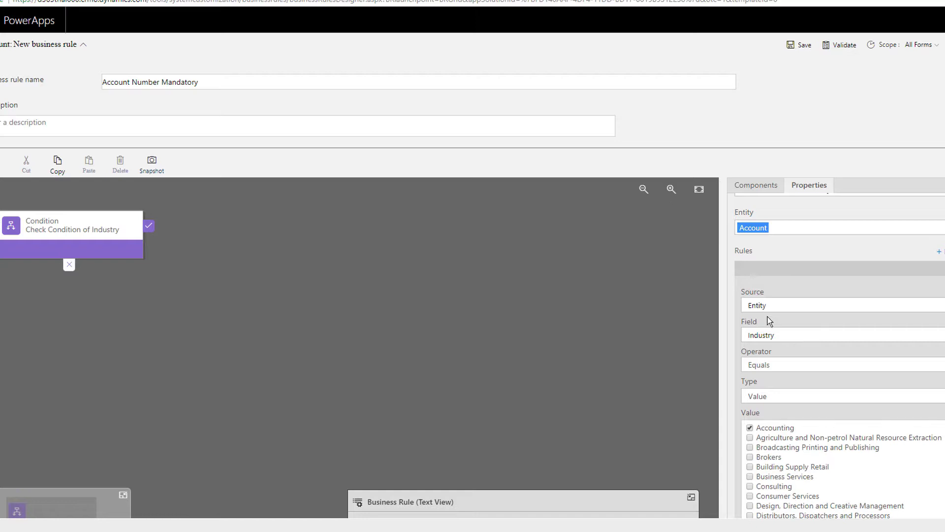
# Choose Accounting as Rule 1's Industry value and apply the condition
pyautogui.scroll(-6, 814, 416)
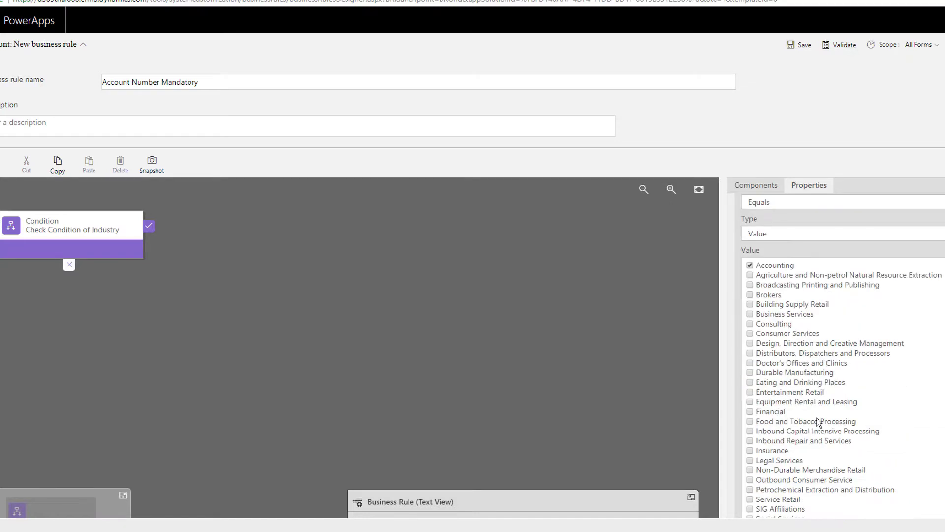
pyautogui.click(828, 500)
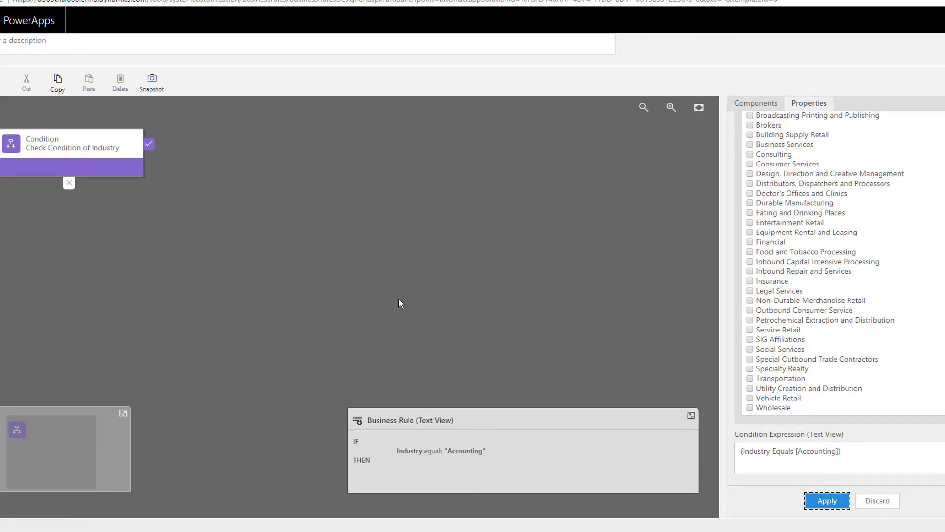
# Add a second rule to the condition and set its field to Industry
pyautogui.scroll(6, 878, 318)
pyautogui.scroll(2, 849, 323)
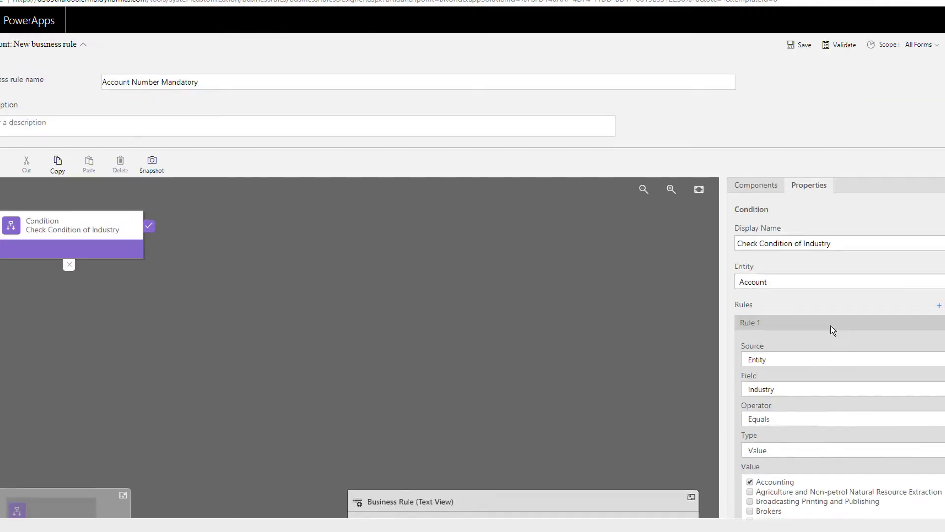
pyautogui.scroll(-4, 860, 323)
pyautogui.scroll(4, 860, 325)
pyautogui.scroll(-7, 859, 322)
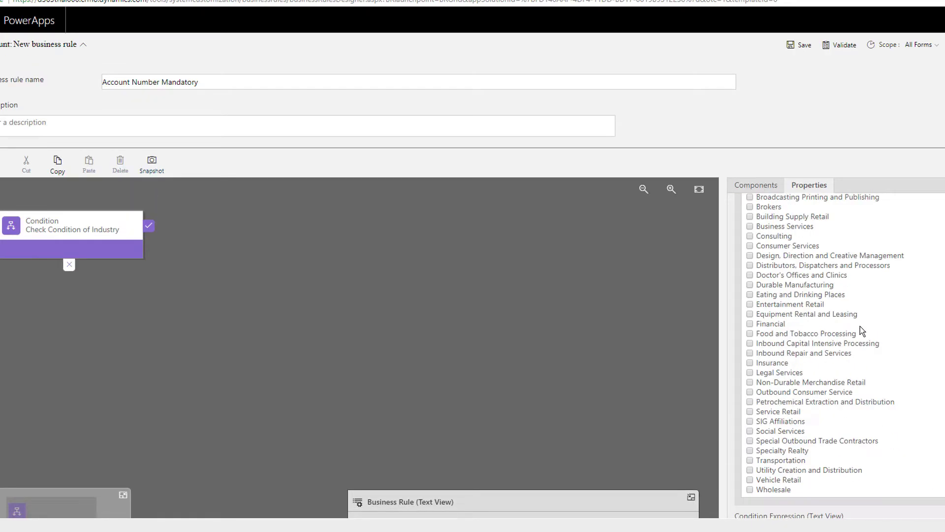
pyautogui.scroll(2, 859, 323)
pyautogui.scroll(6, 862, 315)
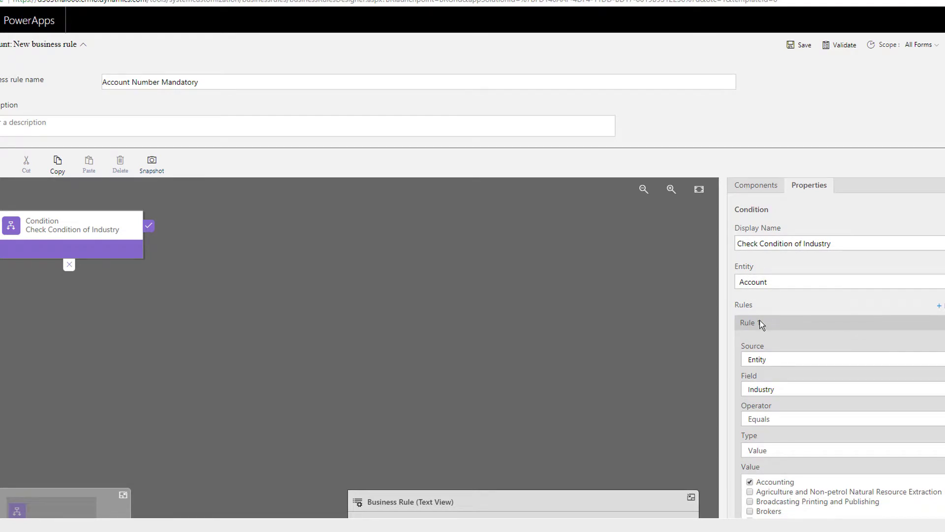
pyautogui.click(938, 306)
pyautogui.scroll(-10, 884, 313)
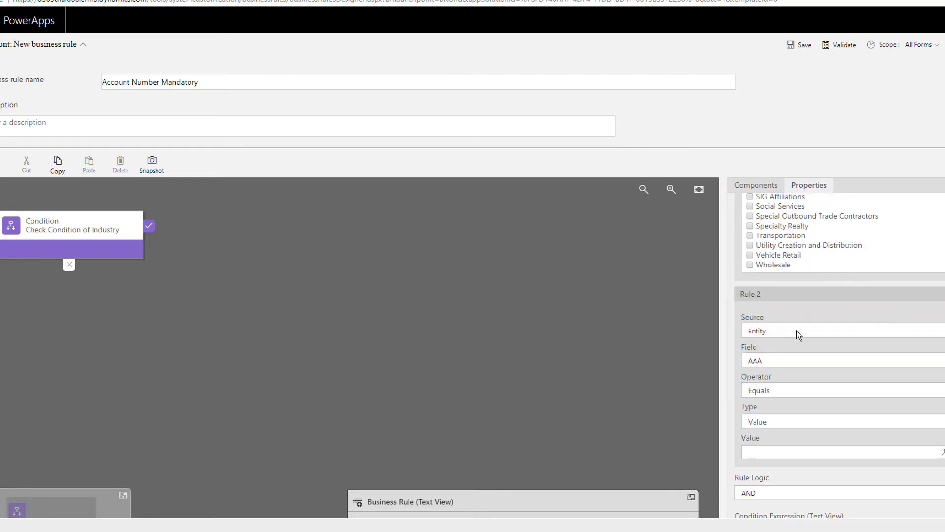
pyautogui.click(785, 362)
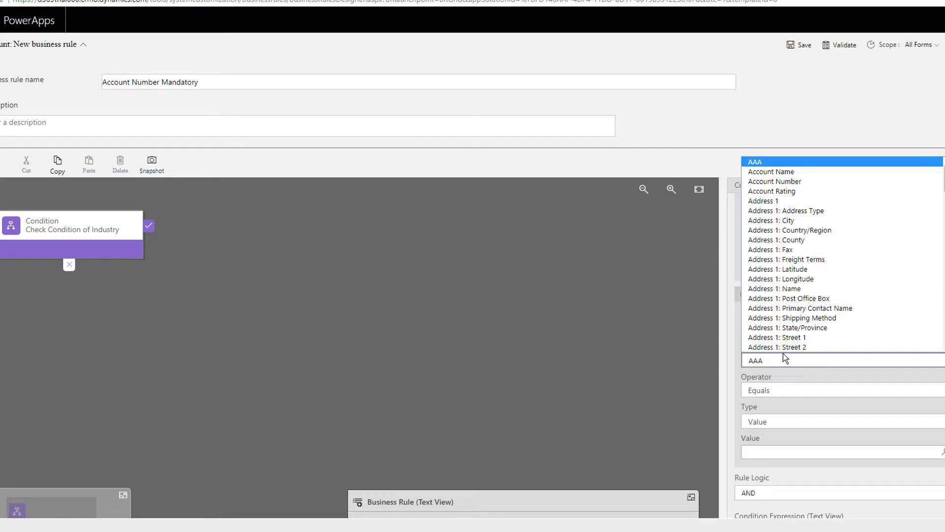
pyautogui.press('i')
pyautogui.click(782, 347)
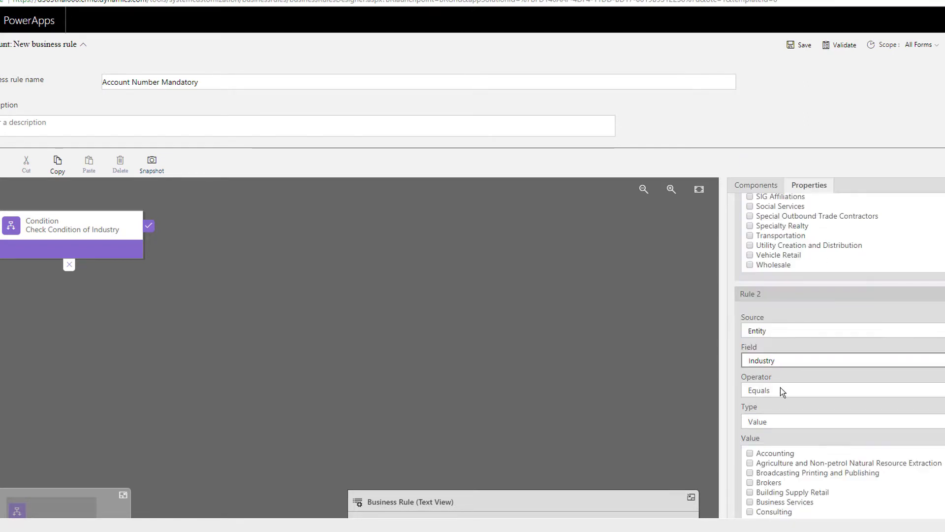
# Keep Rule 2's type as Value and choose Agriculture and Non-petrol Natural Resource Extraction as its value
pyautogui.click(783, 421)
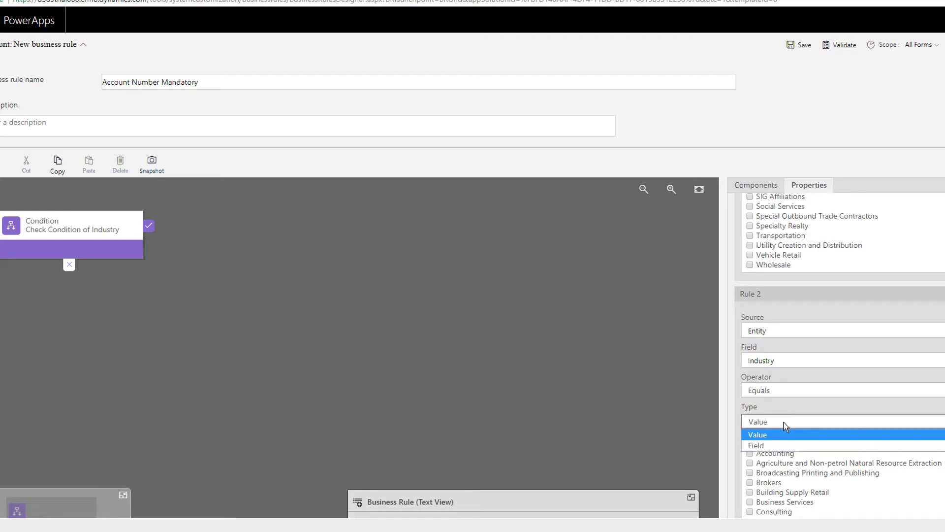
pyautogui.click(779, 433)
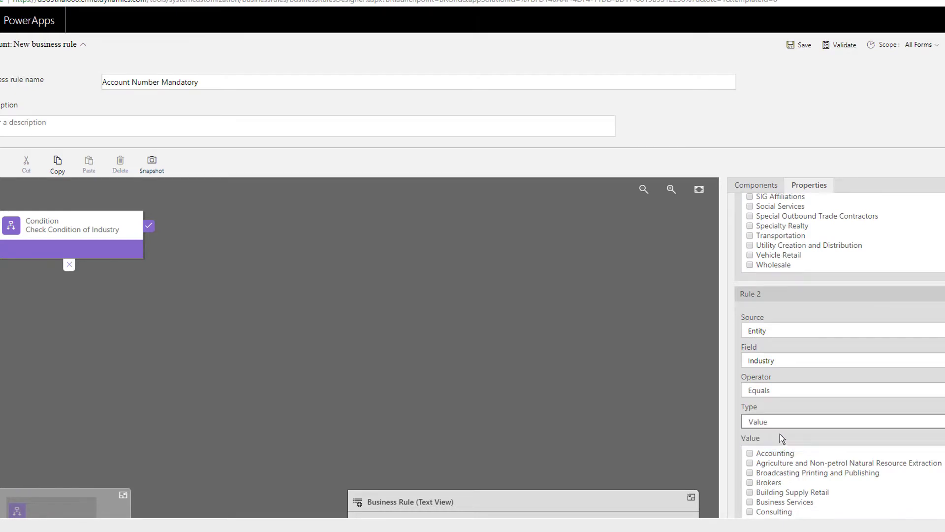
pyautogui.click(749, 462)
pyautogui.scroll(-2, 753, 467)
pyautogui.scroll(-5, 821, 389)
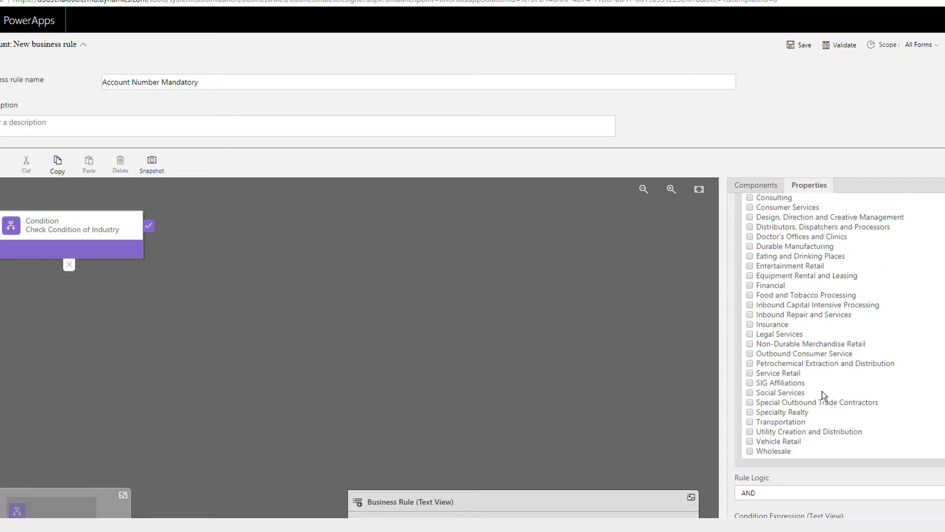
pyautogui.scroll(-2, 811, 497)
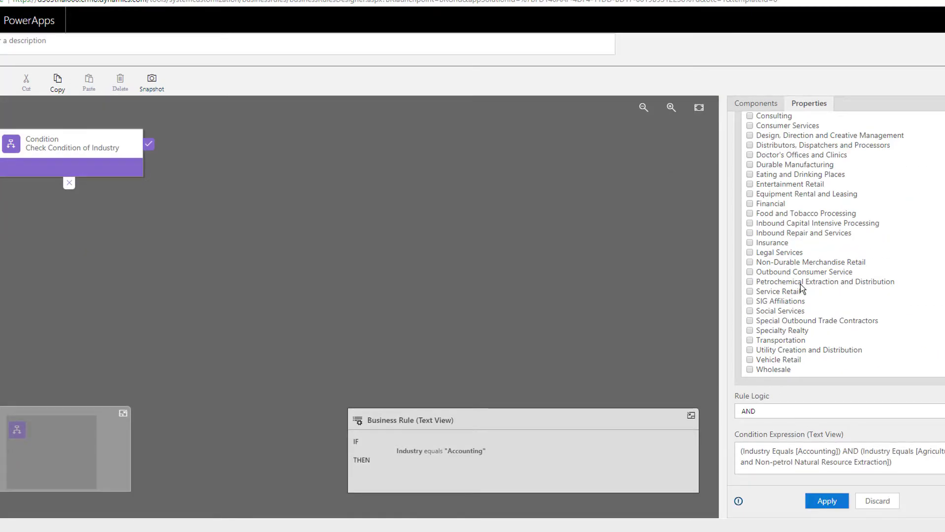
# Set the rule logic to OR and apply the two-rule condition
pyautogui.click(793, 412)
pyautogui.click(784, 427)
pyautogui.scroll(-7, 790, 424)
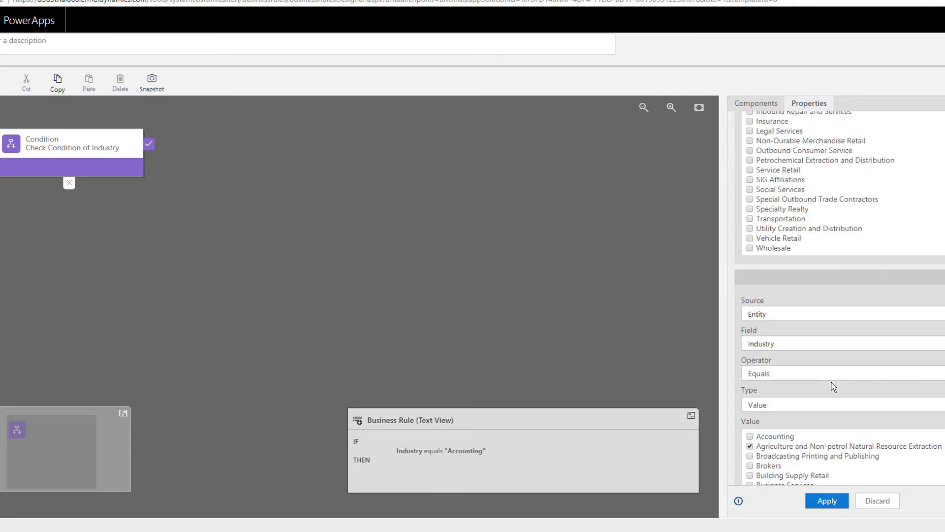
pyautogui.click(790, 215)
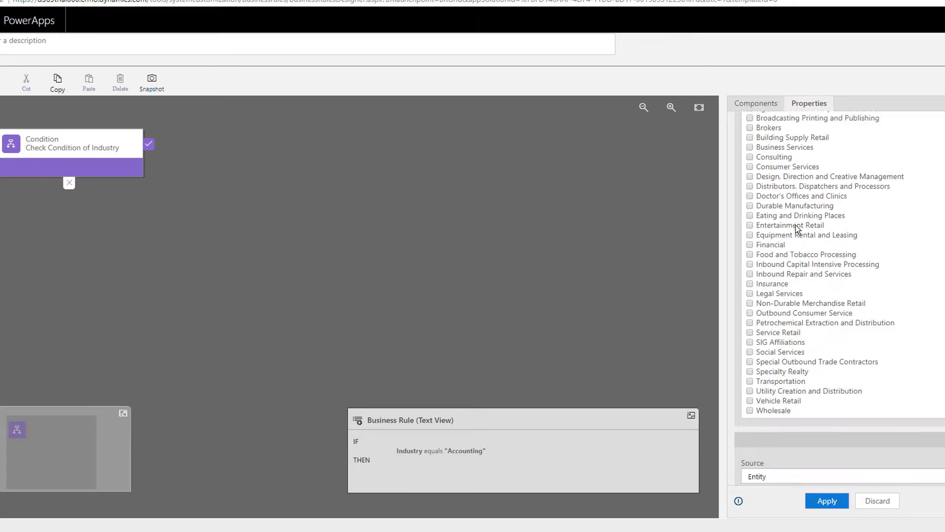
pyautogui.scroll(-4, 793, 306)
pyautogui.scroll(-6, 815, 398)
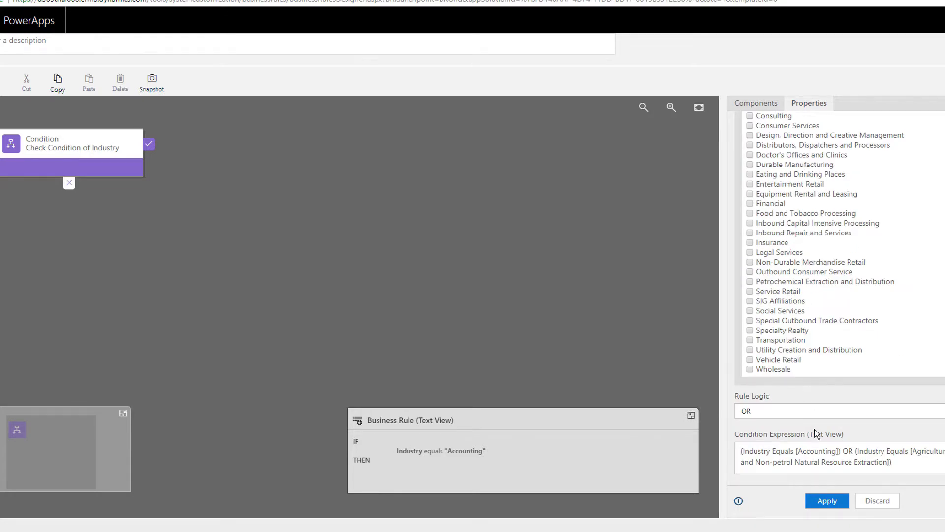
pyautogui.click(826, 500)
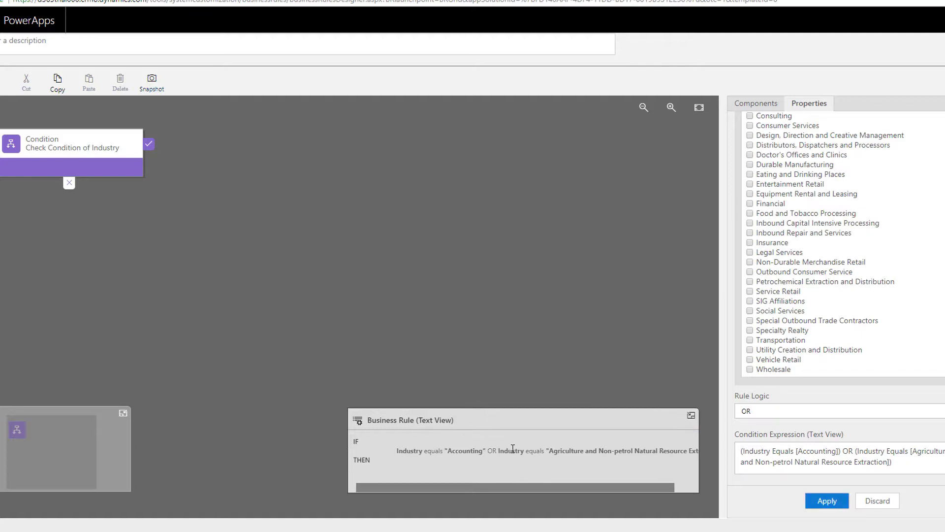
pyautogui.click(564, 488)
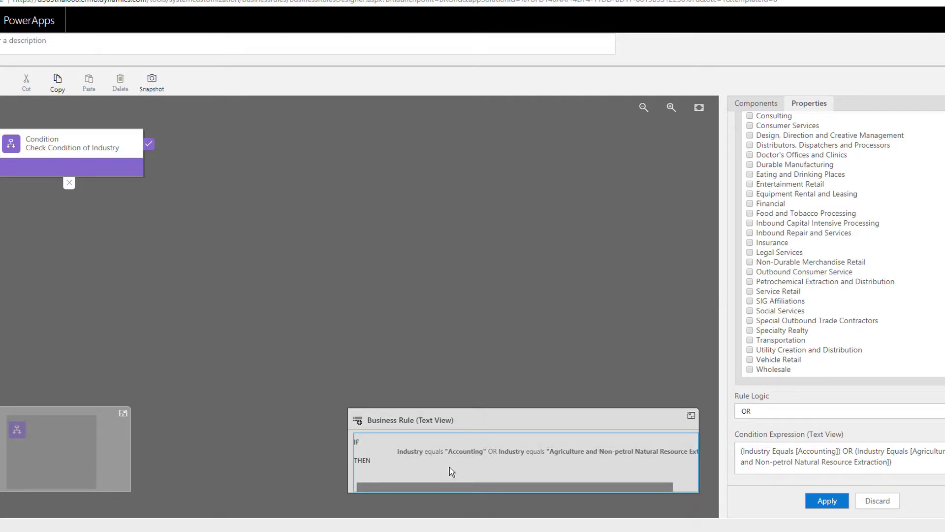
# Add a Show Error Message action to the condition's true branch and name it "You must enter Account Number"
pyautogui.scroll(10, 851, 315)
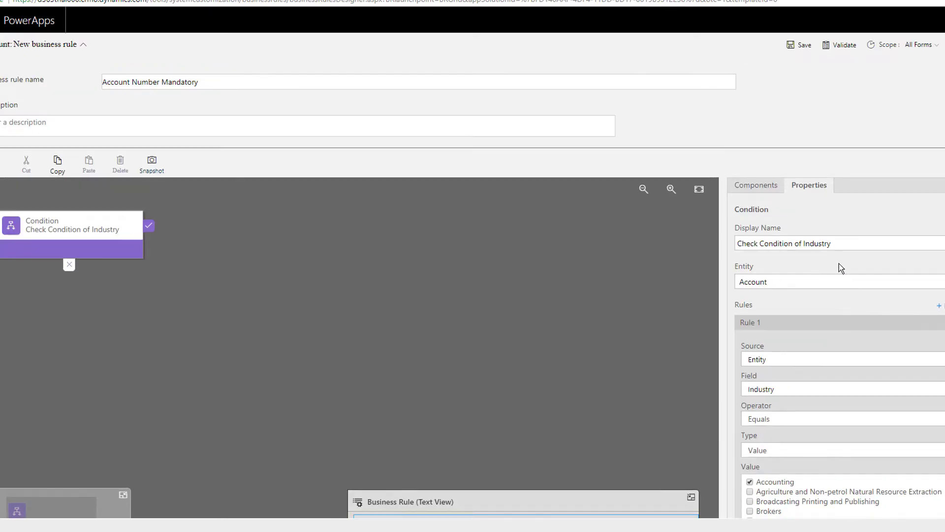
pyautogui.click(762, 188)
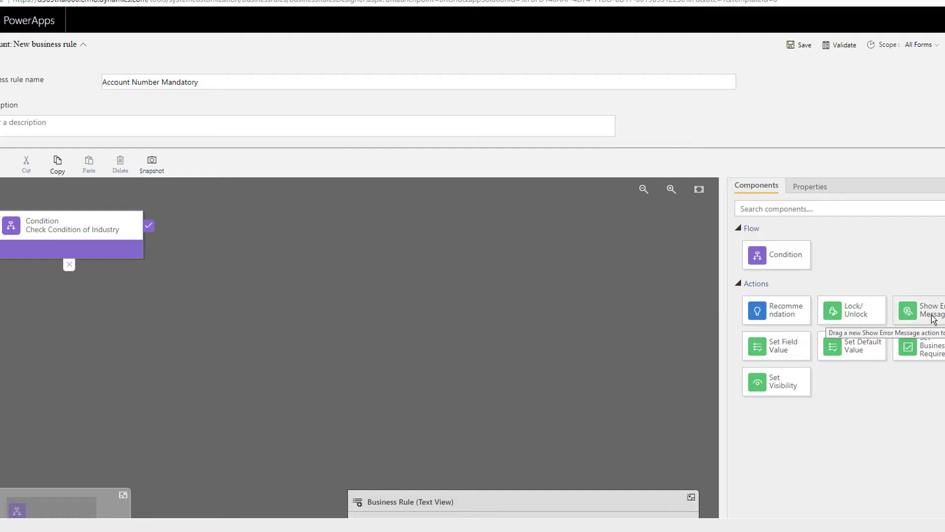
pyautogui.moveTo(936, 316); pyautogui.dragTo(163, 234)
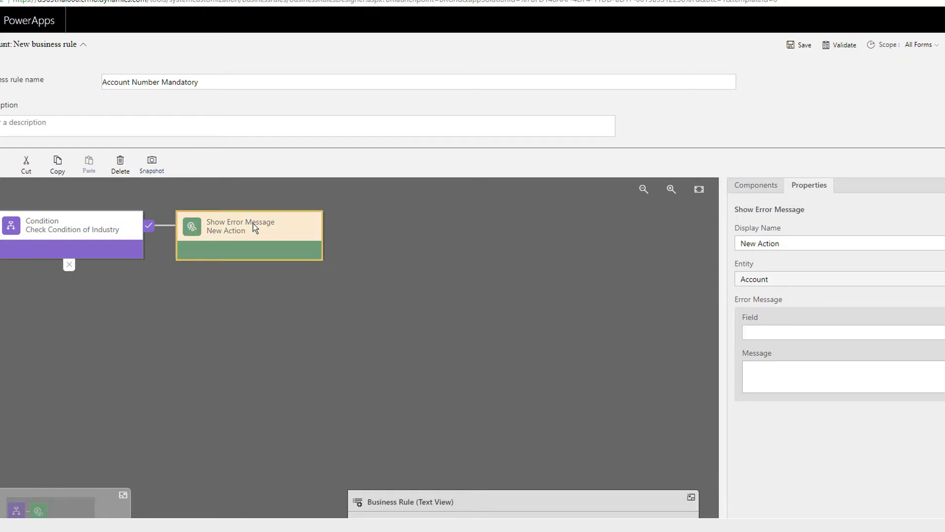
pyautogui.moveTo(790, 244); pyautogui.dragTo(741, 244)
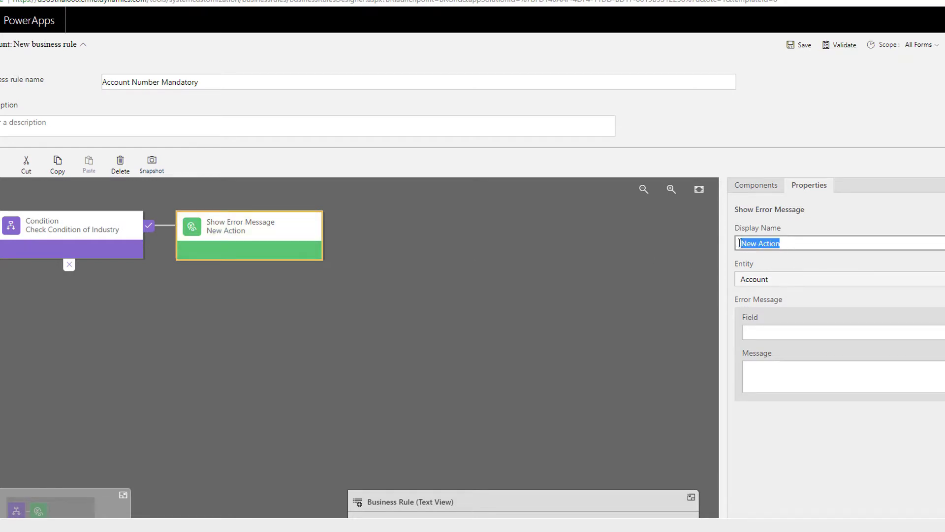
pyautogui.write('You must enter Acco')
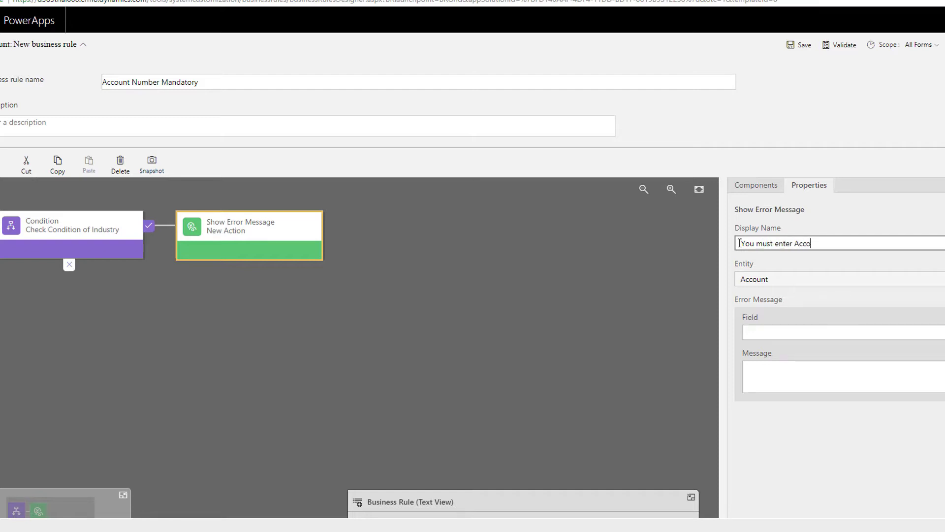
pyautogui.write('unt Number')
pyautogui.press('Tab')
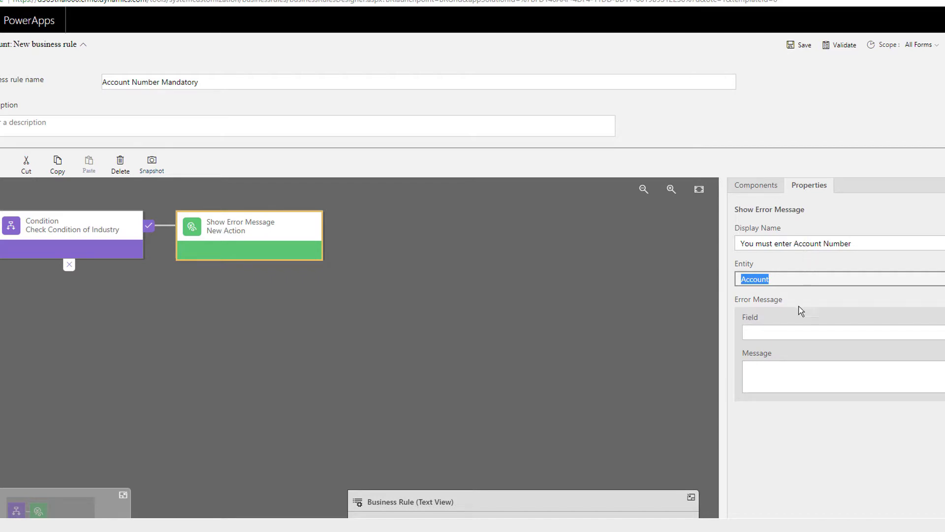
# Set the error's field to Account Number with the message "Make sure you enter the account number." and apply it
pyautogui.click(794, 334)
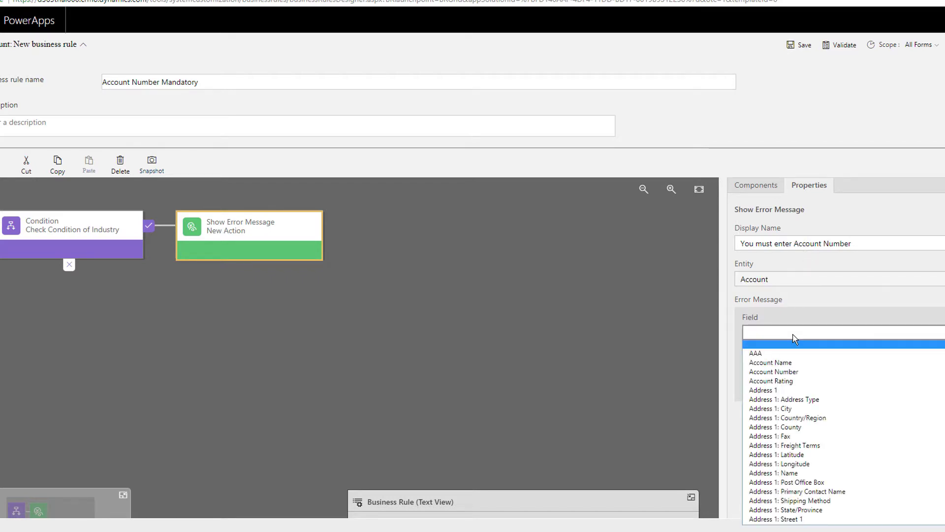
pyautogui.click(790, 371)
pyautogui.click(774, 374)
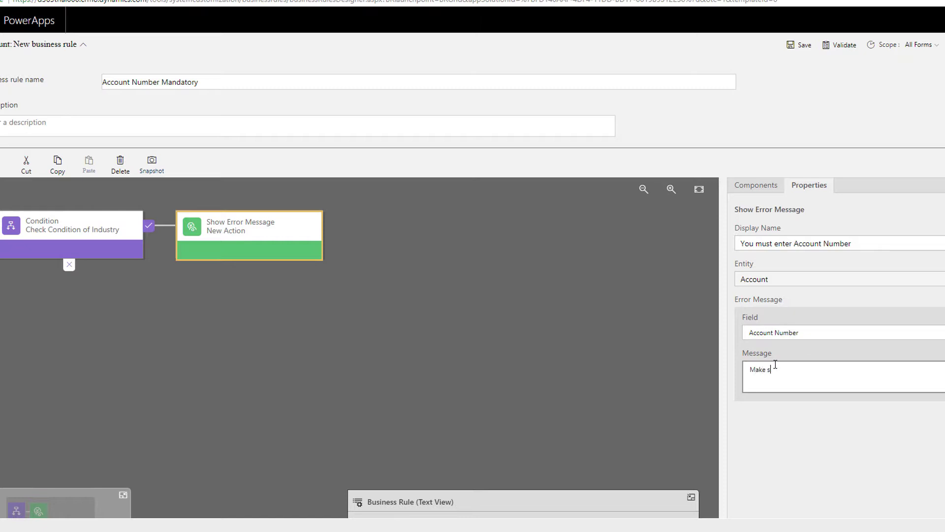
pyautogui.write('Make sure you enter the account number.')
pyautogui.scroll(-2, 856, 320)
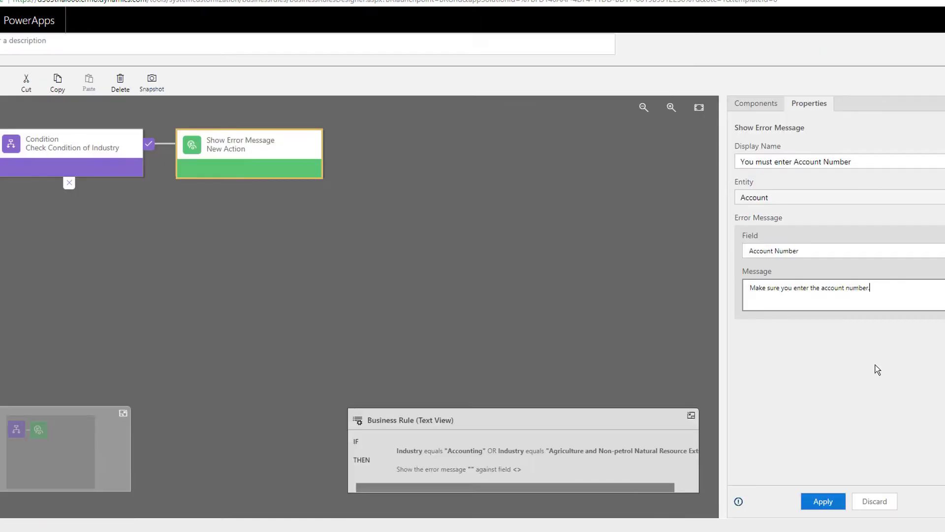
pyautogui.click(816, 502)
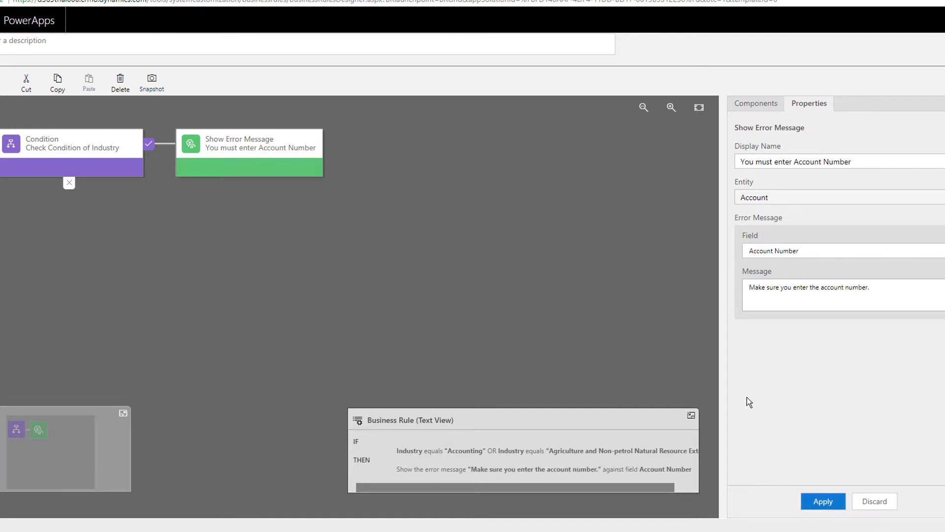
# Add a Set Field Value action to the condition's false branch
pyautogui.scroll(2, 423, 309)
pyautogui.scroll(-2, 451, 342)
pyautogui.scroll(2, 466, 334)
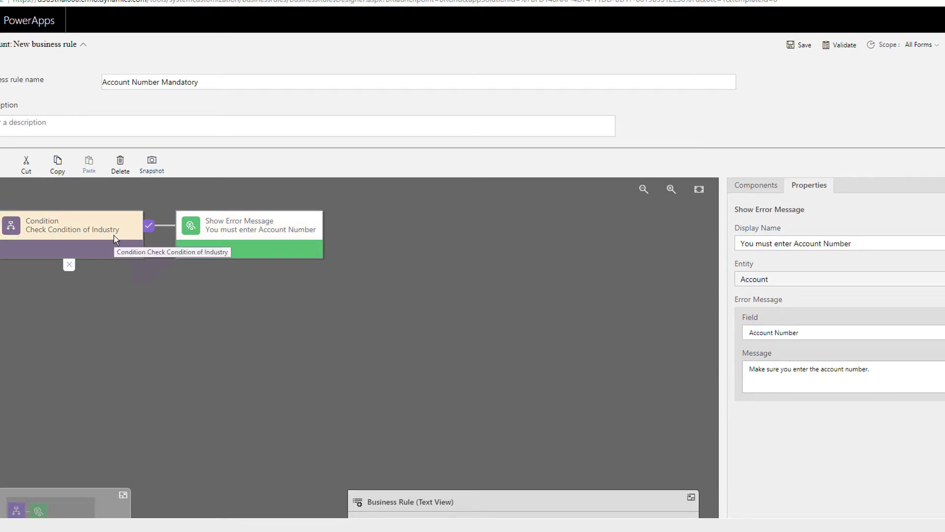
pyautogui.click(756, 185)
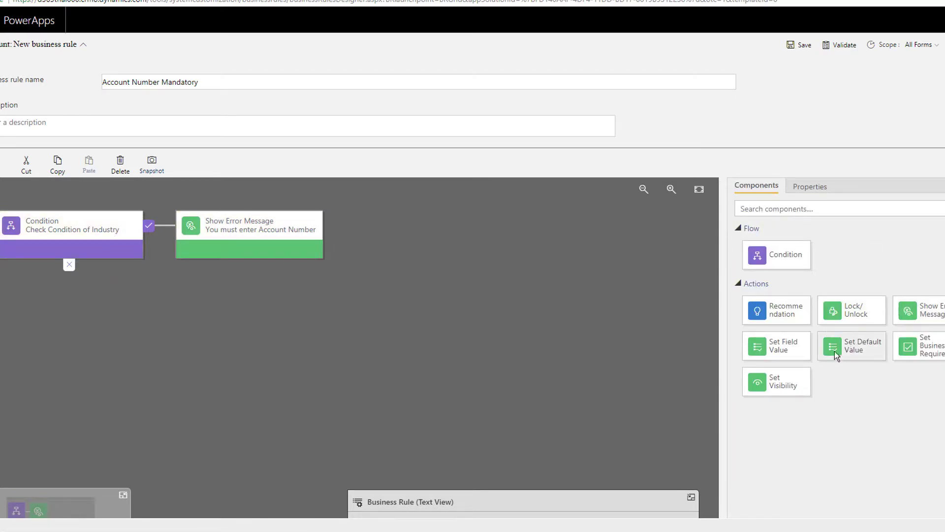
pyautogui.moveTo(789, 349); pyautogui.dragTo(91, 285)
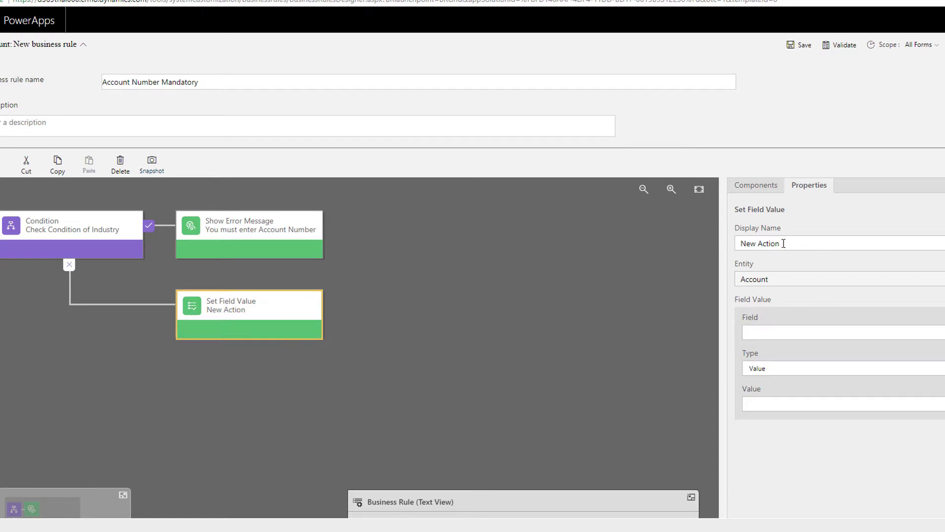
# Name the Set Field Value action "Set Account Number to NA"
pyautogui.moveTo(784, 243); pyautogui.dragTo(728, 247)
pyautogui.write('Set Account Nu')
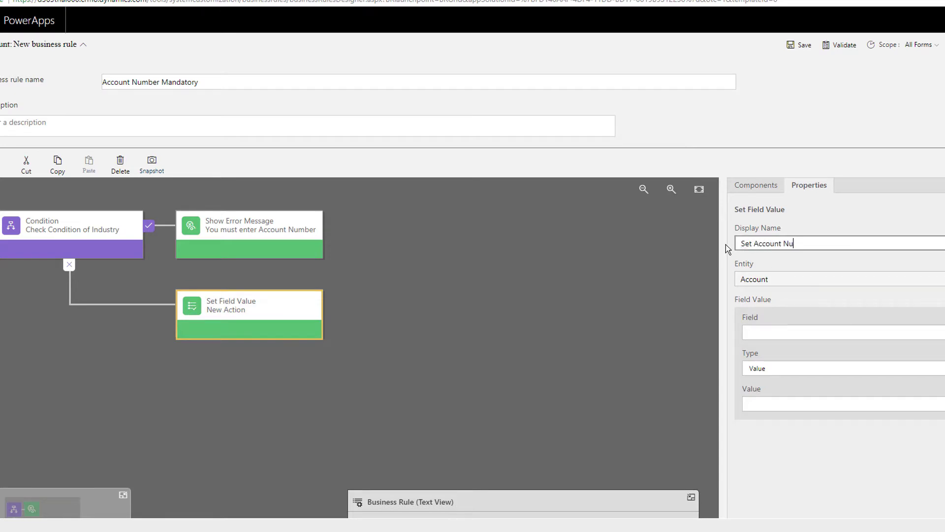
pyautogui.write('mber to NA')
pyautogui.press('Tab')
# Configure the action to set the Account Number field to the value "Not Applicable" and apply it
pyautogui.click(776, 333)
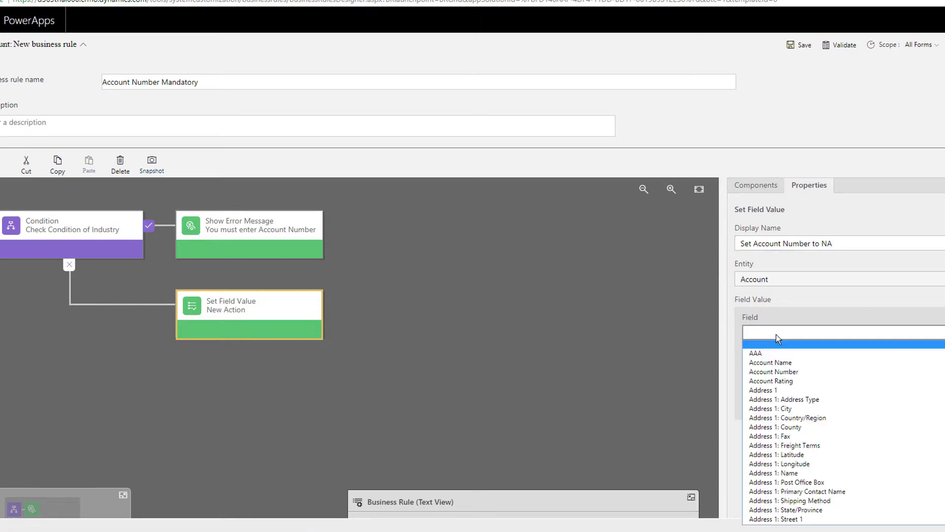
pyautogui.click(780, 371)
pyautogui.click(773, 370)
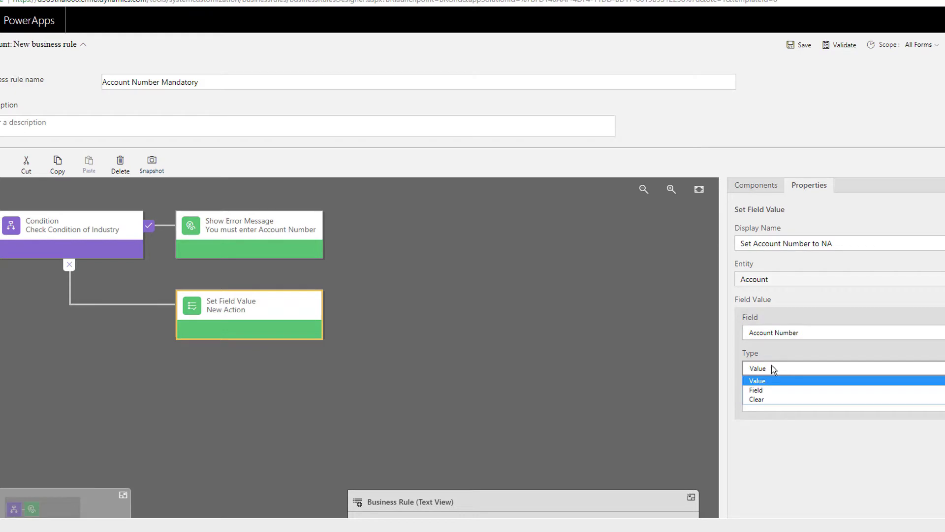
pyautogui.click(773, 369)
pyautogui.click(772, 400)
pyautogui.write('Not Applicable')
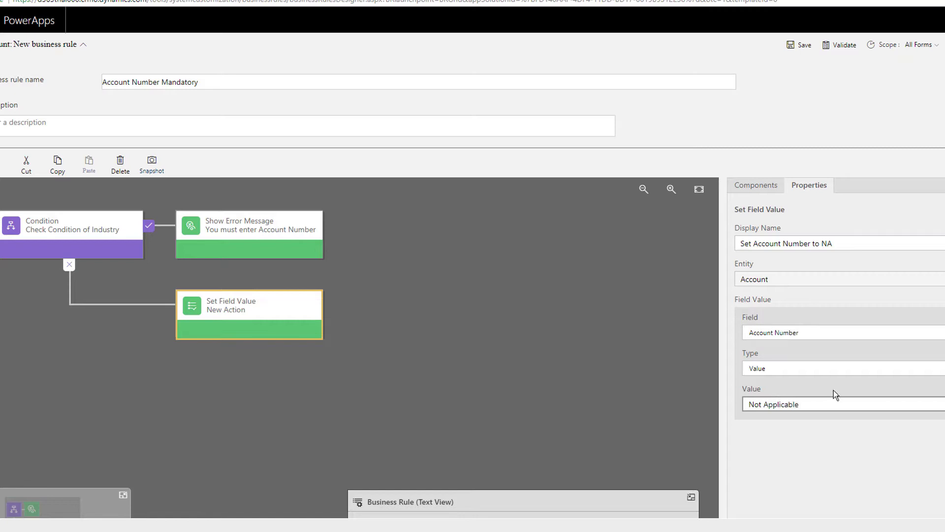
pyautogui.scroll(-2, 827, 444)
pyautogui.click(823, 500)
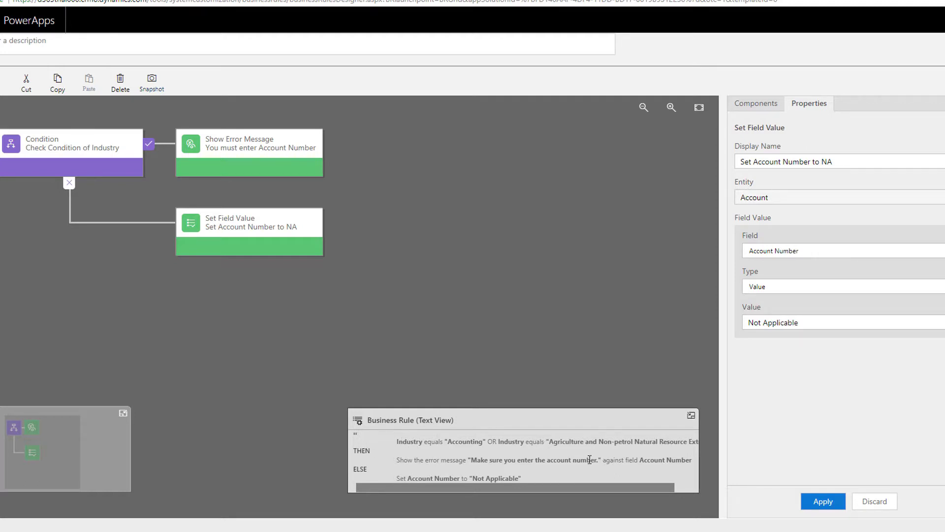
# Review the rule's IF, THEN and ELSE logic in the business rule text view and reapply the action's properties
pyautogui.hotkey('ctrl', 'a')
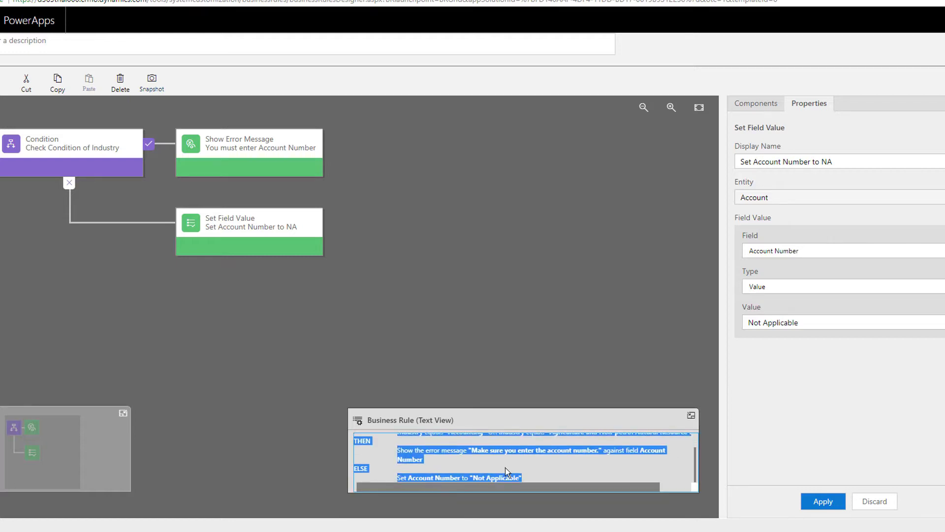
pyautogui.click(536, 471)
pyautogui.scroll(1, 522, 472)
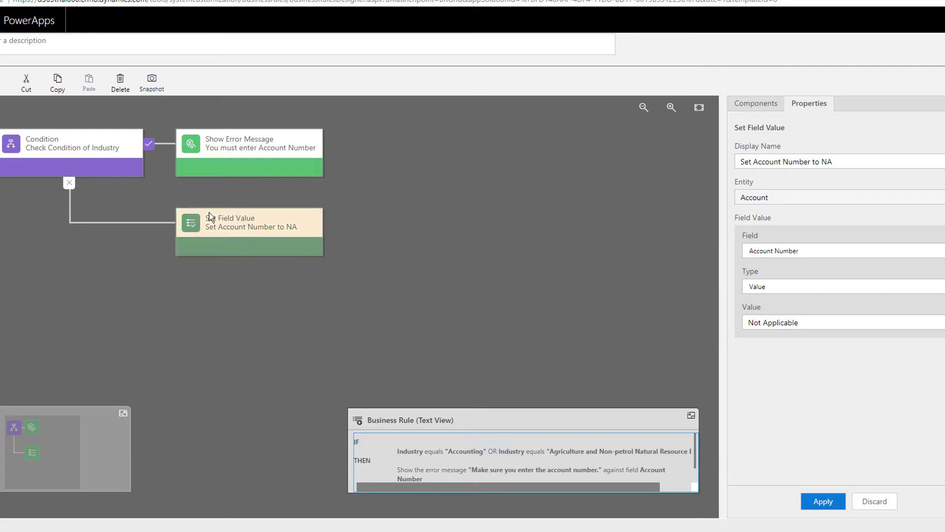
pyautogui.click(821, 500)
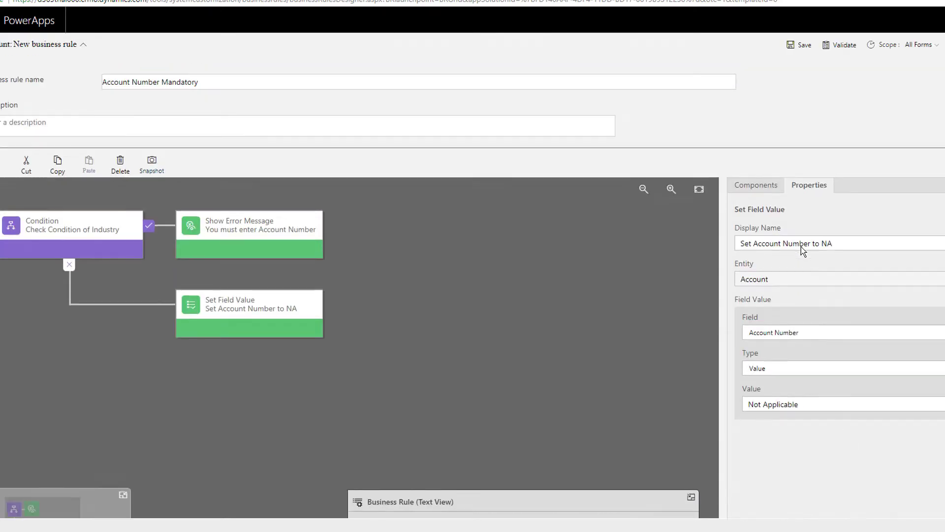
pyautogui.scroll(2, 801, 247)
# Add a Set Business Required action after the Set Field Value action, with field Email and status Business Required
pyautogui.click(767, 186)
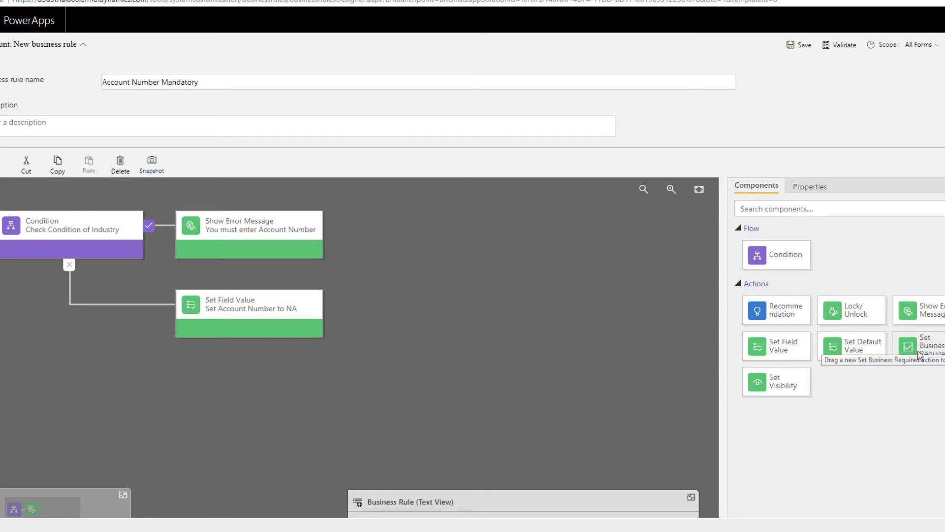
pyautogui.moveTo(934, 357); pyautogui.dragTo(343, 314)
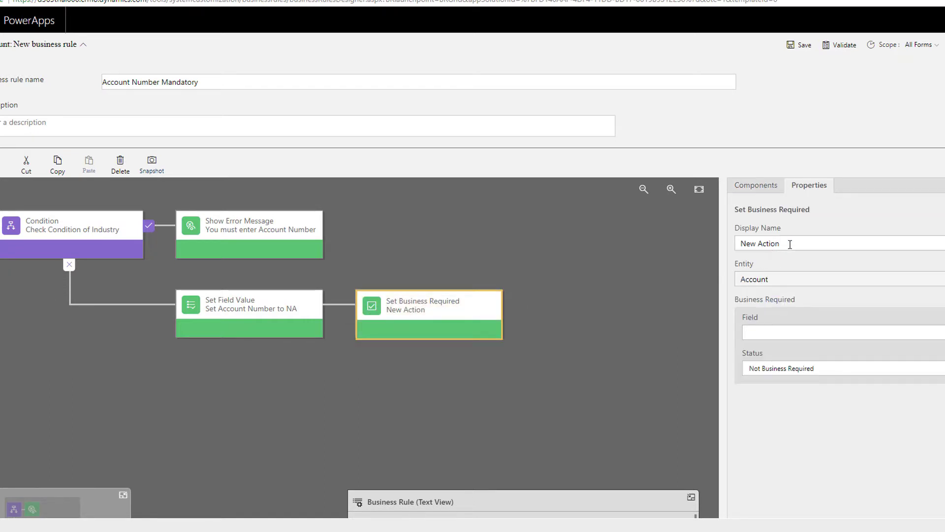
pyautogui.moveTo(790, 244); pyautogui.dragTo(728, 246)
pyautogui.click(774, 335)
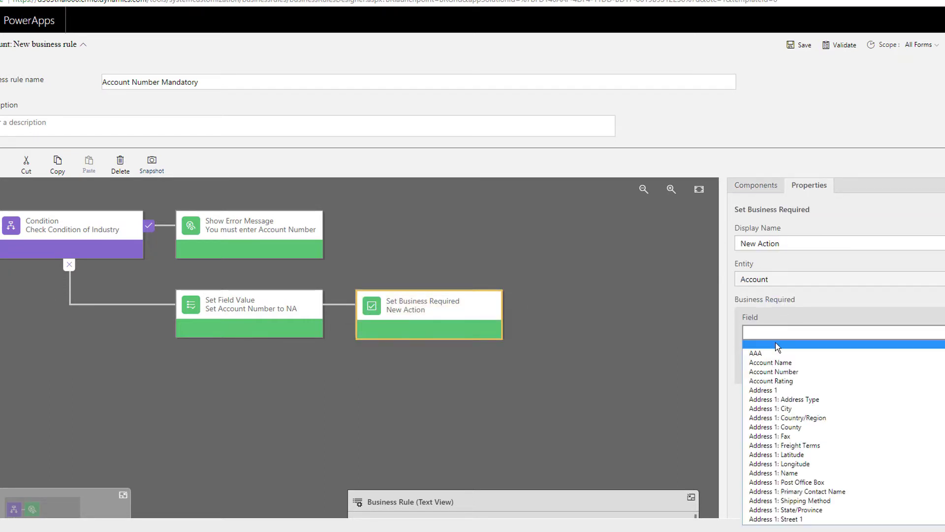
pyautogui.scroll(-10, 807, 388)
pyautogui.scroll(-3, 809, 394)
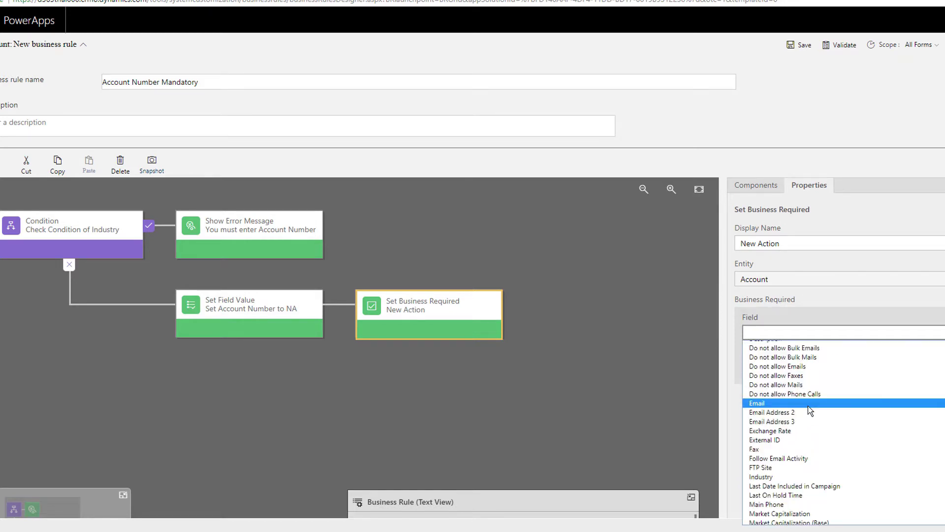
pyautogui.click(808, 393)
pyautogui.click(791, 367)
pyautogui.click(789, 380)
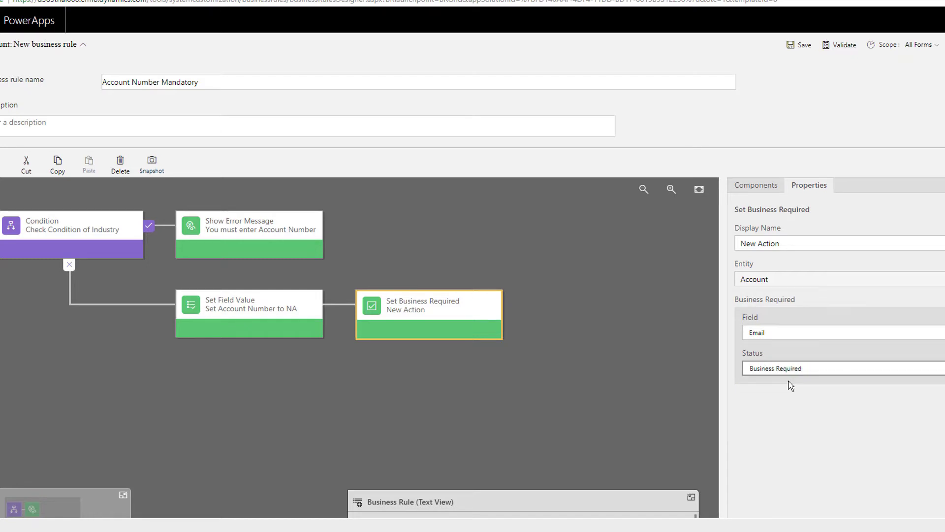
# Name the Set Business Required action "Make Email Business Required" and apply it
pyautogui.tripleClick(782, 243)
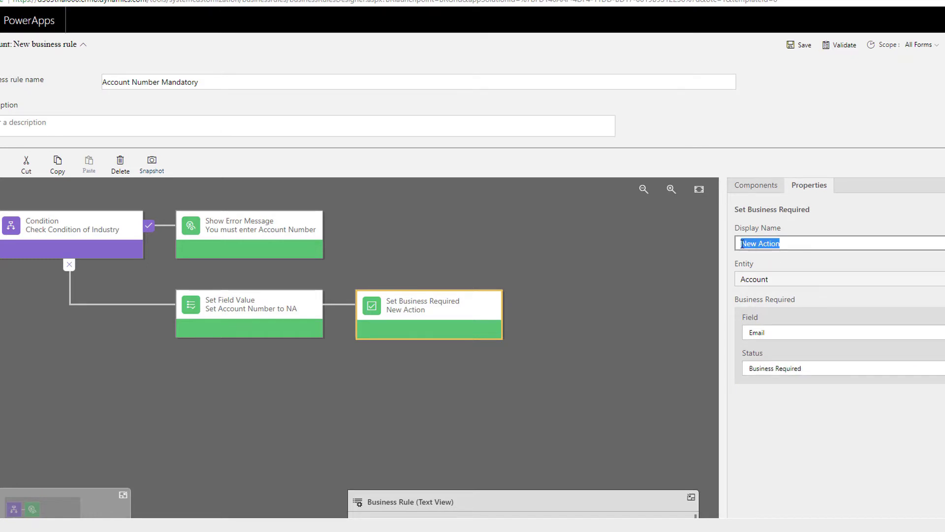
pyautogui.write('Make Email Business Required')
pyautogui.press('Tab')
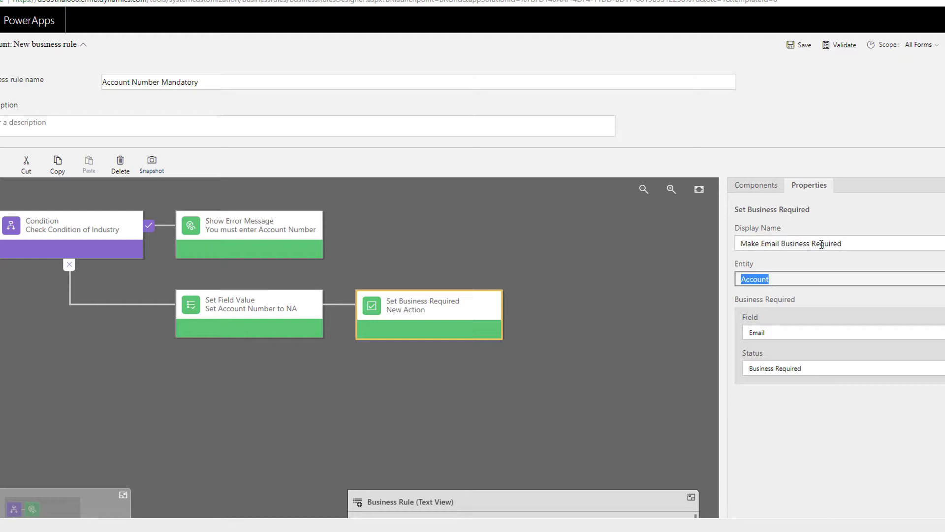
pyautogui.scroll(-2, 810, 409)
pyautogui.click(821, 500)
pyautogui.scroll(2, 814, 399)
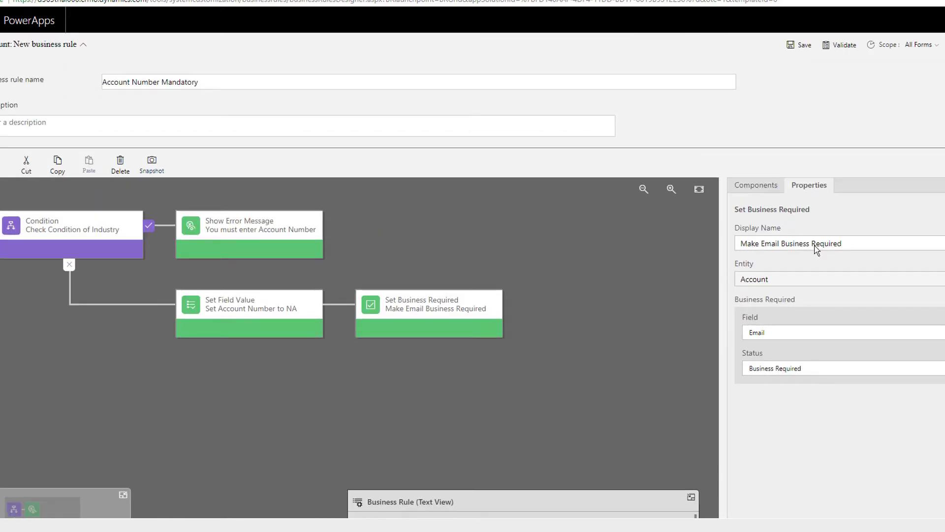
# Add a second Condition on the false branch ahead of the Set Field Value action and delete it again
pyautogui.click(766, 187)
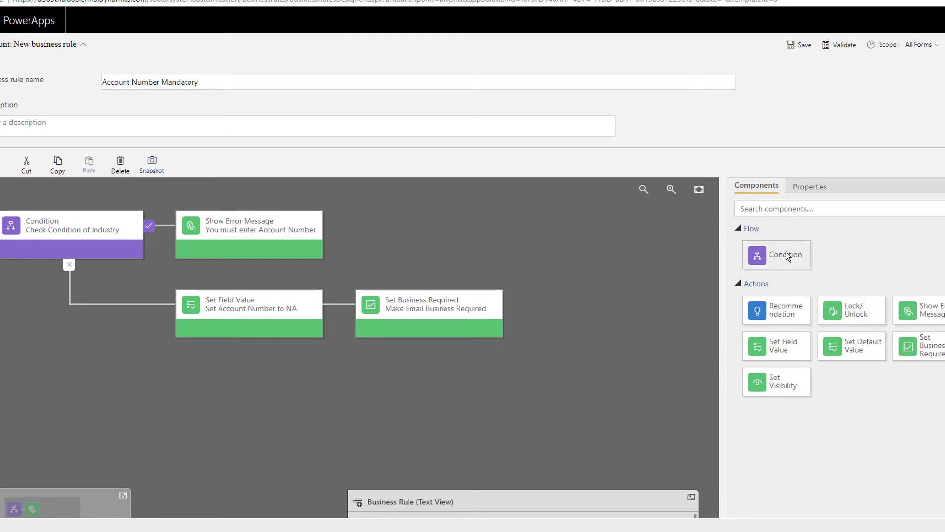
pyautogui.moveTo(785, 257); pyautogui.dragTo(120, 285)
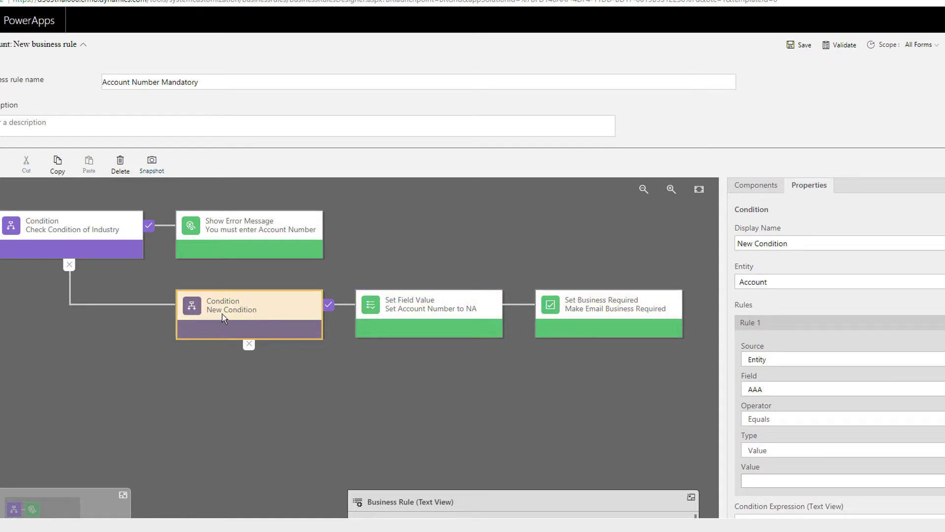
pyautogui.click(120, 163)
pyautogui.click(530, 312)
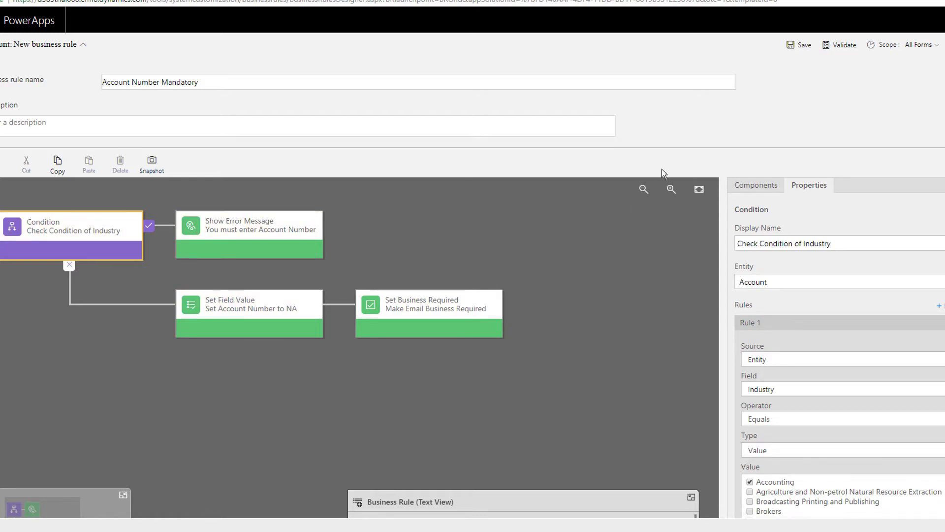
# Validate and save the Account Number Mandatory business rule
pyautogui.click(844, 47)
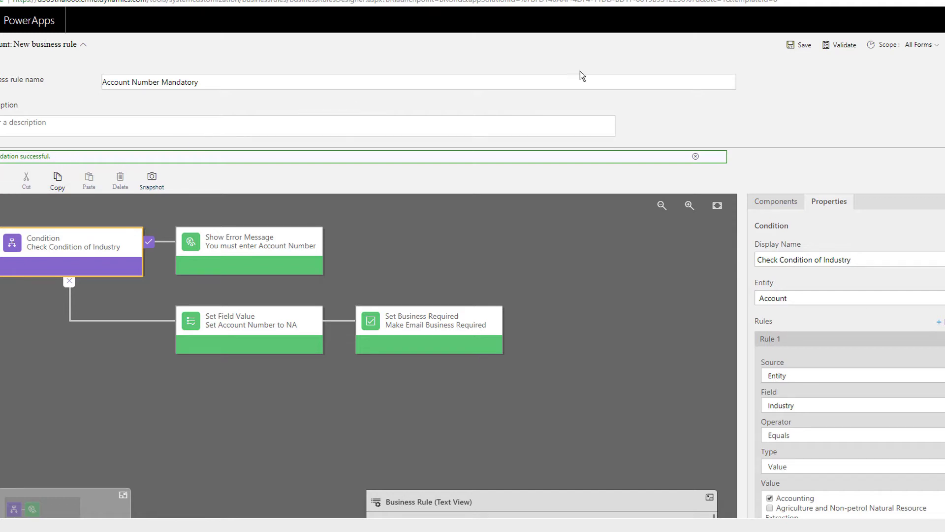
pyautogui.click(803, 48)
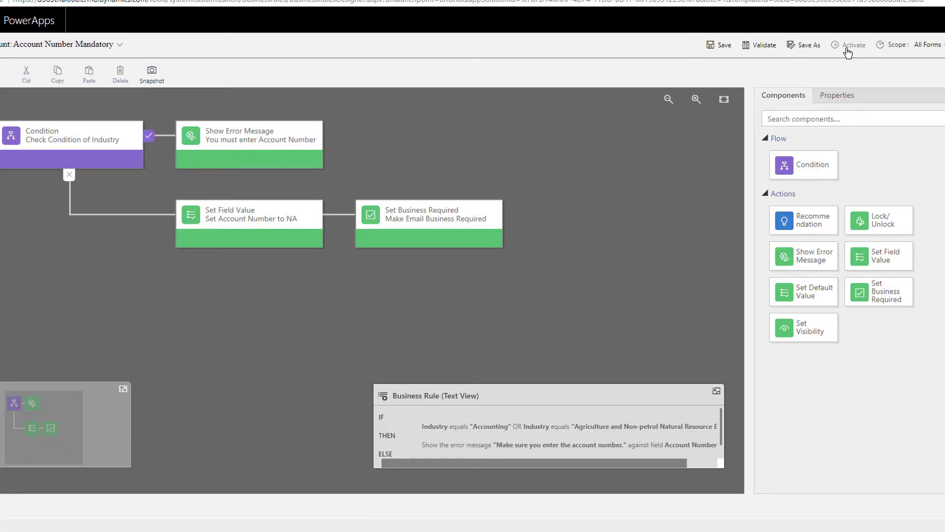
# Activate the saved business rule and return to the list of active accounts
pyautogui.click(847, 48)
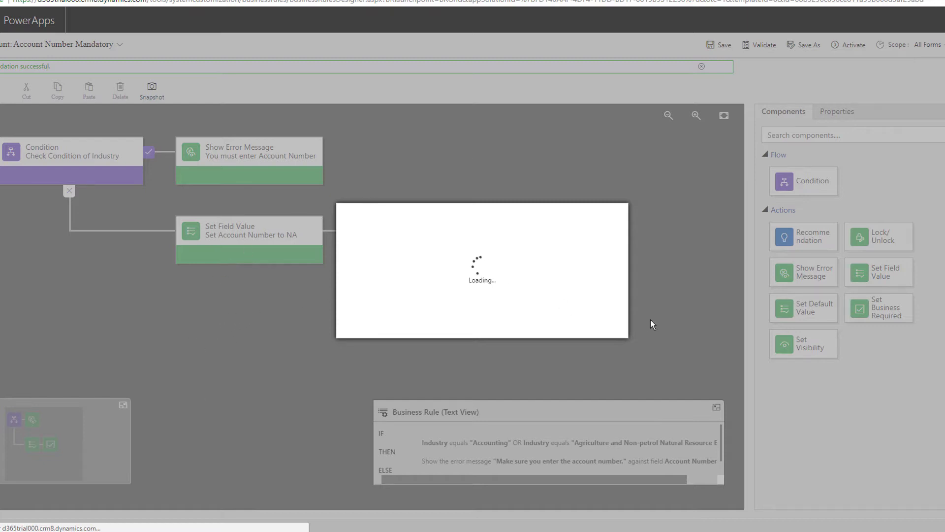
pyautogui.click(541, 327)
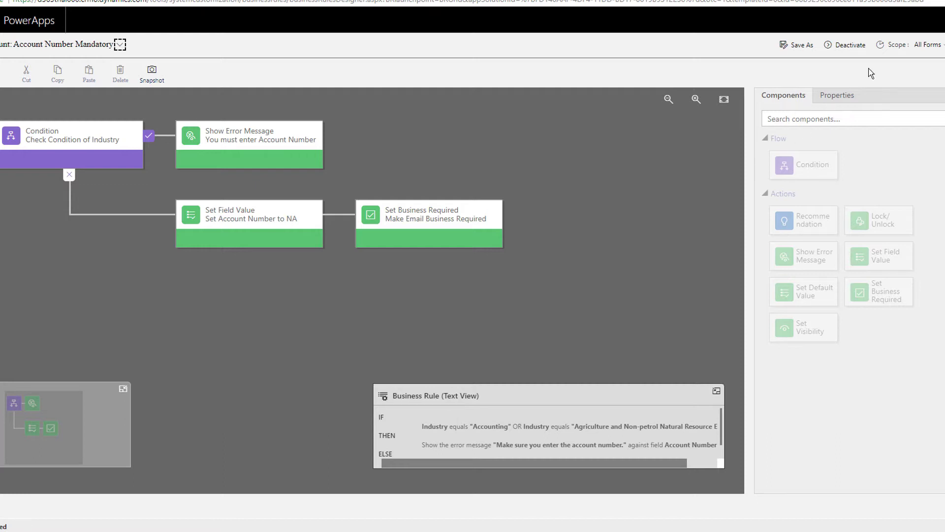
pyautogui.click(849, 50)
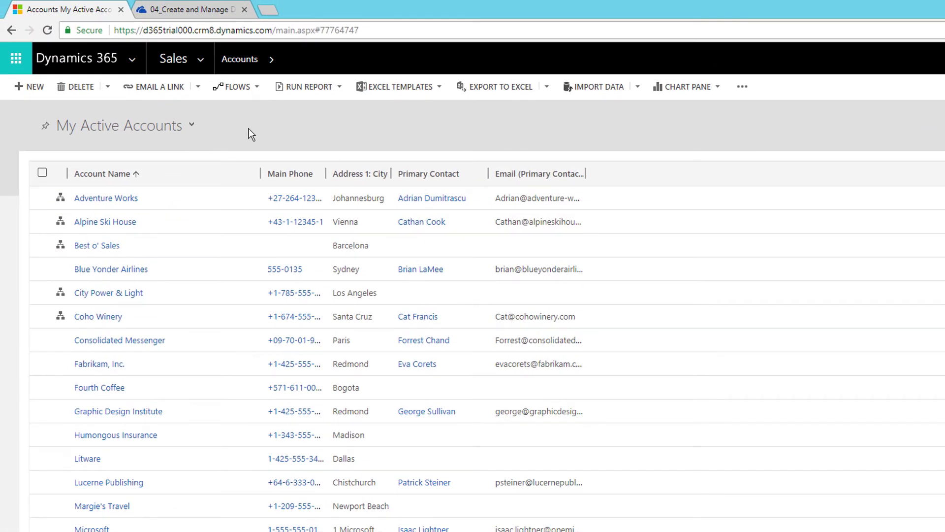
# Start a new account record and enter "OCT Pvt. Ltd." as its account name
pyautogui.click(30, 87)
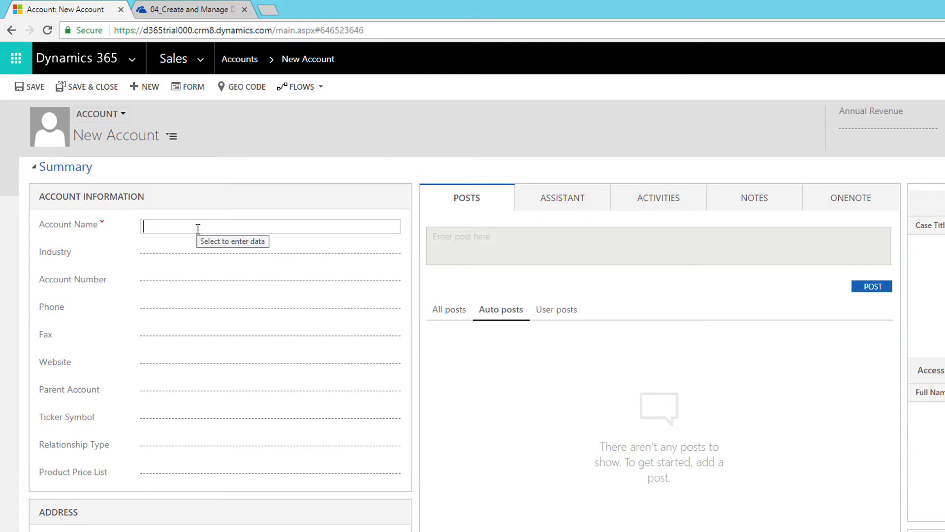
pyautogui.write('ONive')
pyautogui.press('BackSpace')
pyautogui.hotkey('ctrl', 'a')
pyautogui.write('OCT Pvt. Ltd')
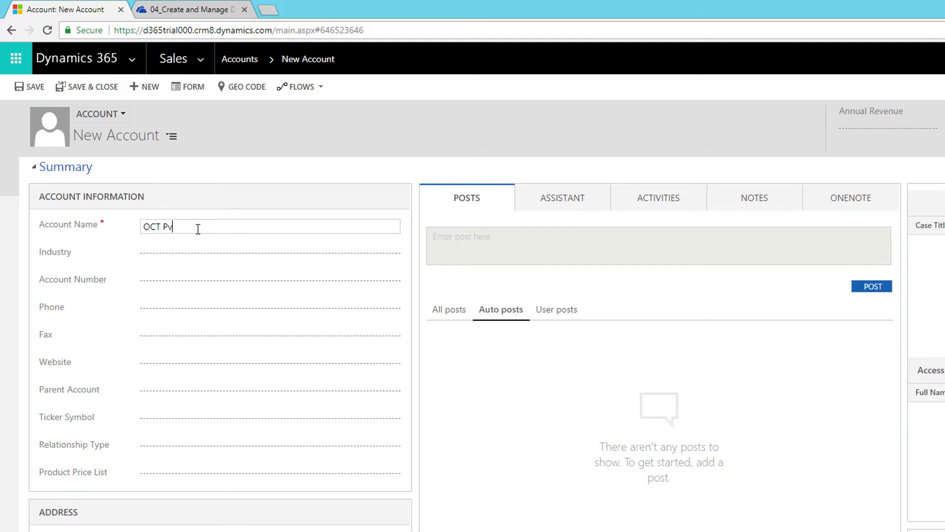
pyautogui.press('Tab')
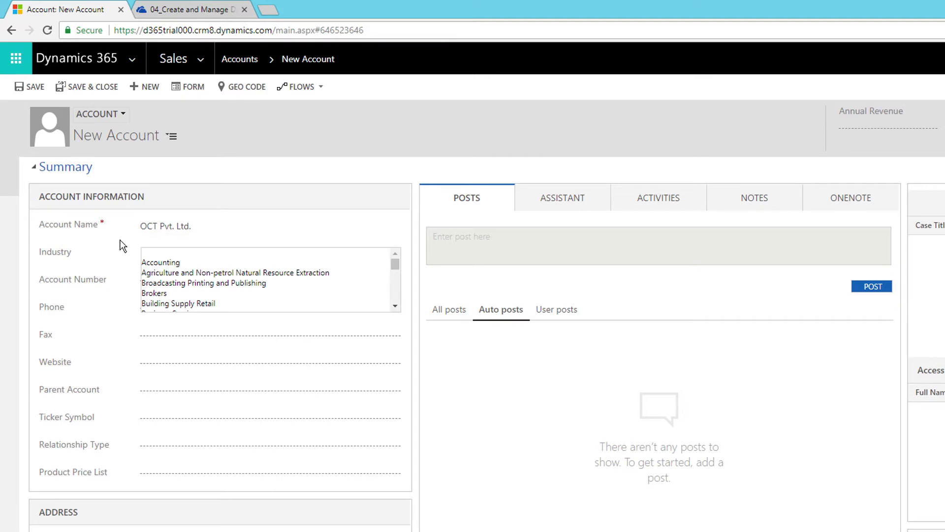
# Save the new account and set its Industry to Accounting
pyautogui.hotkey('shift', 'Tab')
pyautogui.hotkey('ctrl', 's')
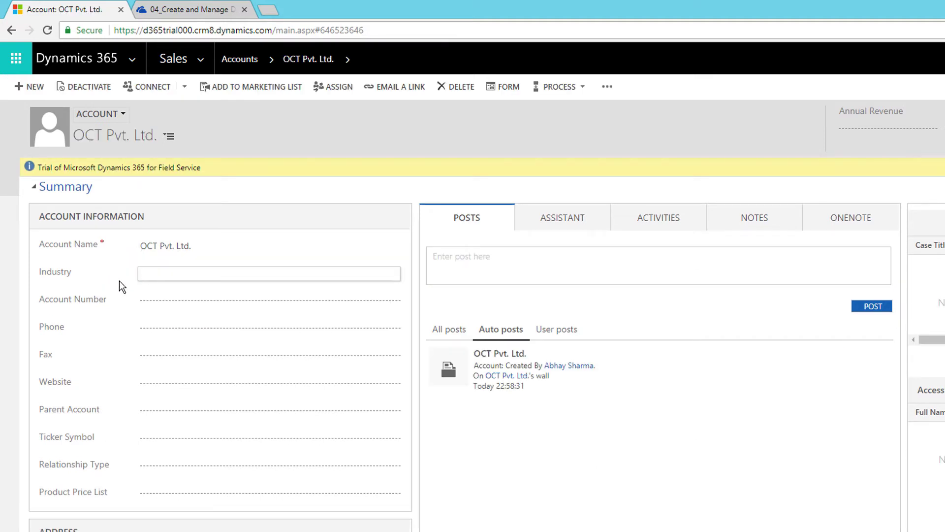
pyautogui.click(195, 276)
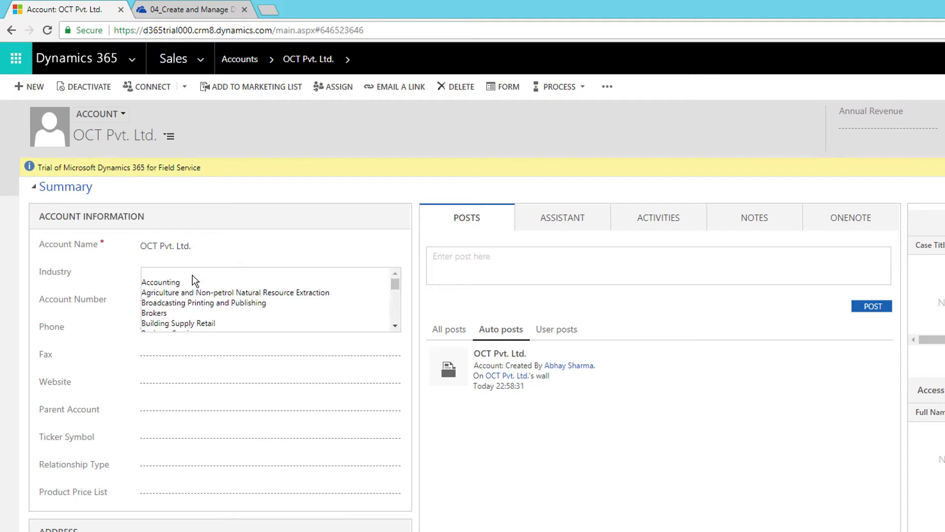
pyautogui.click(186, 283)
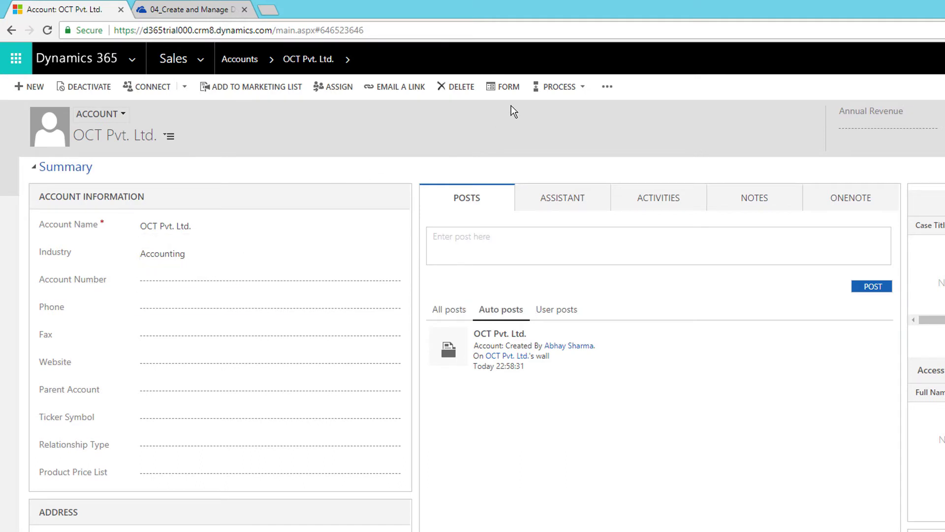
# Open the Account form for editing and add the Email field below Account Number in the Account Information section
pyautogui.click(503, 90)
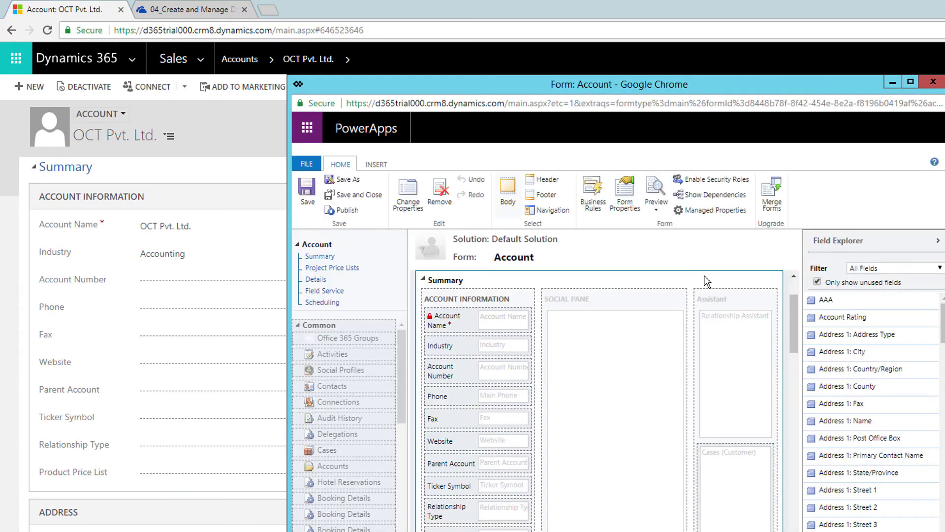
pyautogui.scroll(-4, 868, 408)
pyautogui.scroll(-12, 867, 415)
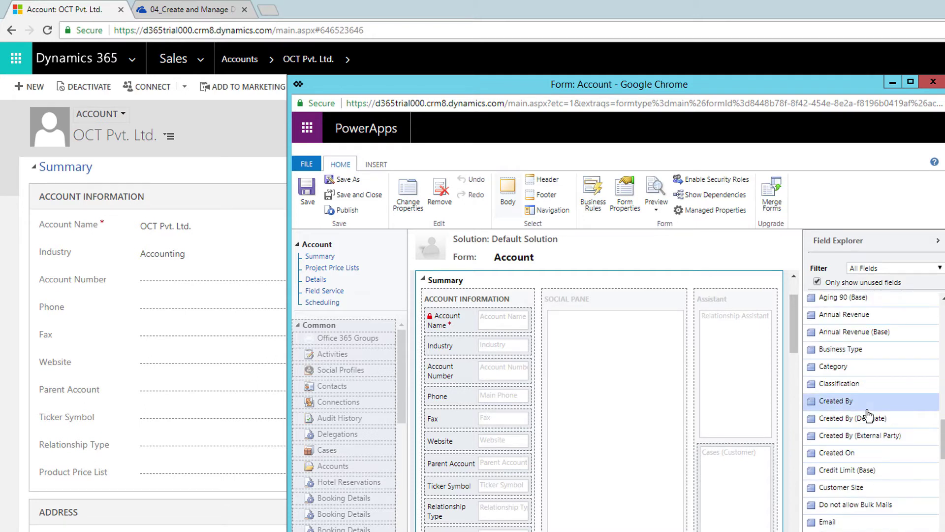
pyautogui.scroll(-3, 867, 415)
pyautogui.moveTo(836, 393); pyautogui.dragTo(497, 393)
# Save and publish the Account form, and return to the OCT Pvt. Ltd. account record
pyautogui.click(304, 197)
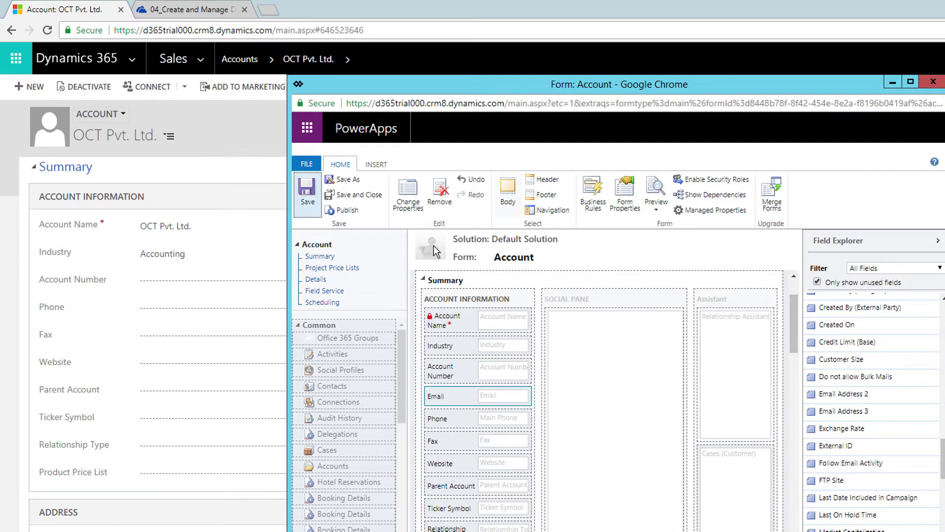
pyautogui.click(348, 211)
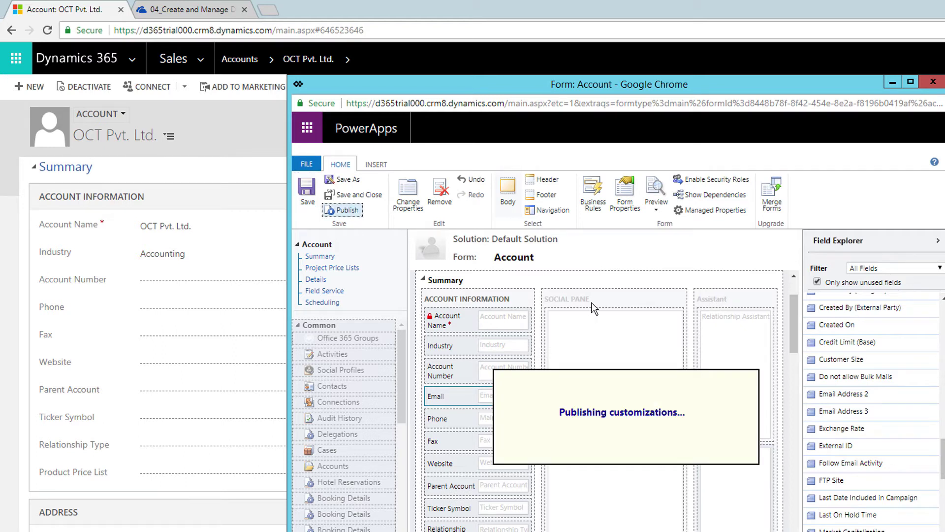
pyautogui.click(231, 140)
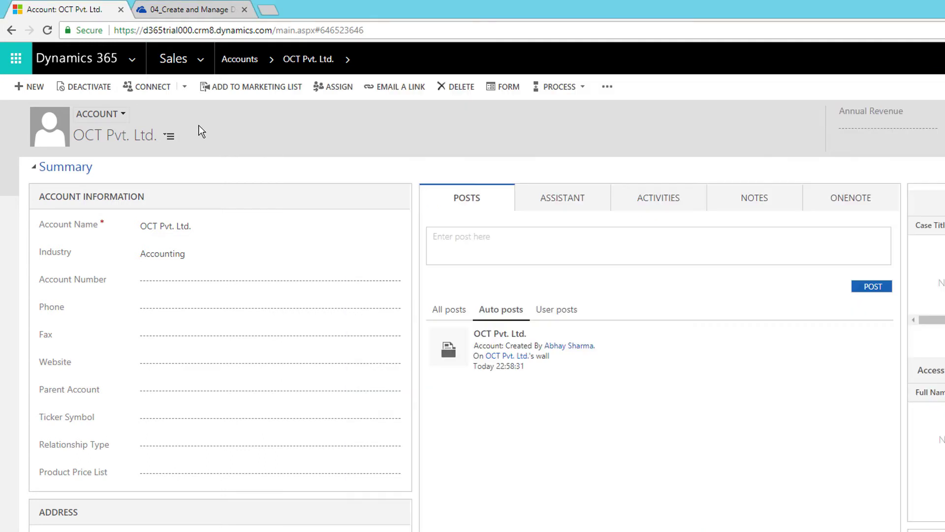
# Reload the OCT Pvt. Ltd. account record and check the error message on the Account Number field
pyautogui.click(47, 30)
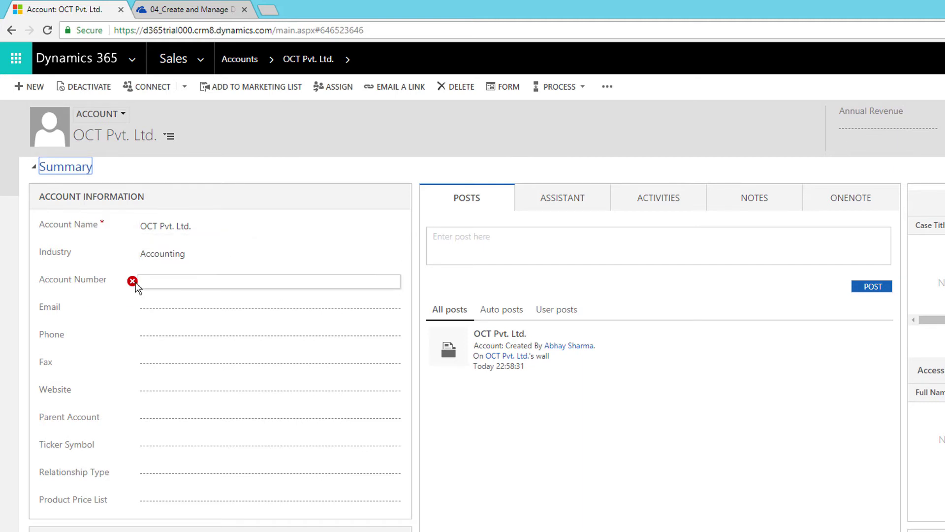
pyautogui.moveTo(134, 285)
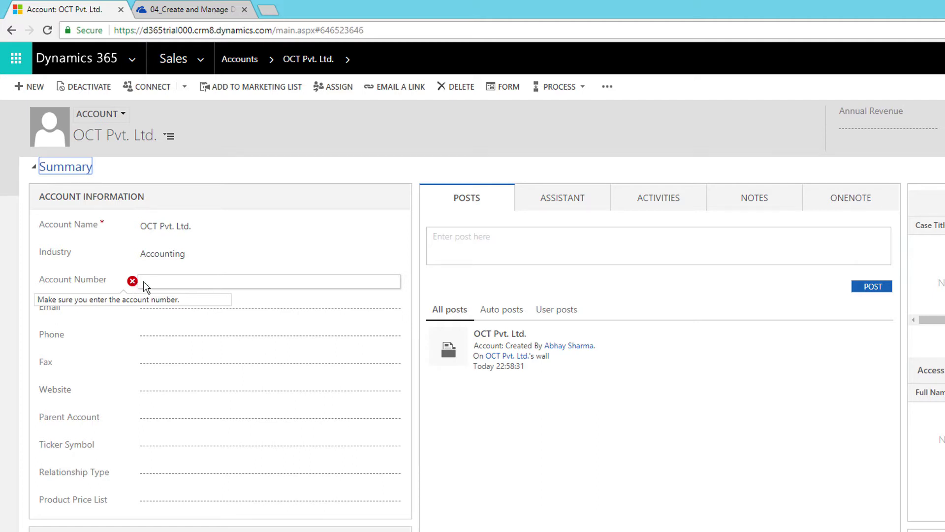
pyautogui.click(153, 282)
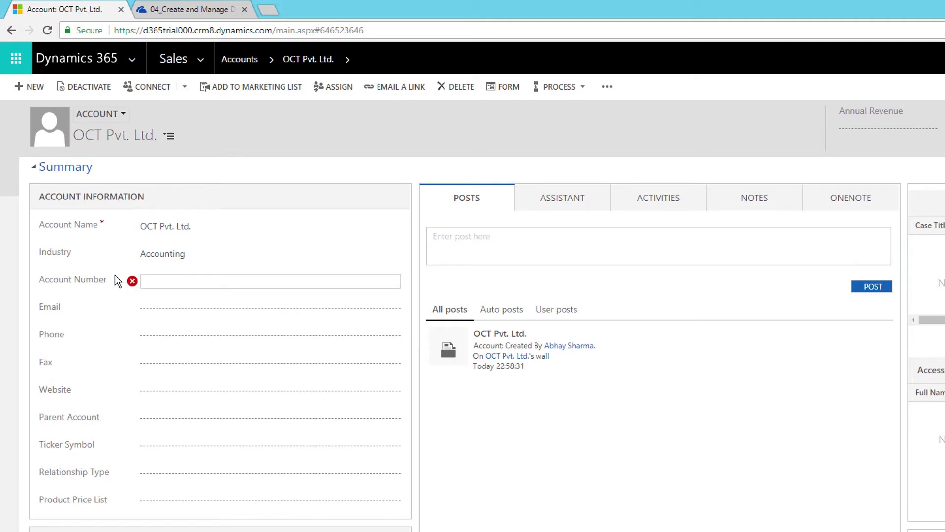
# Test the business rule by switching the account's Industry to Brokers and back to Accounting
pyautogui.click(164, 253)
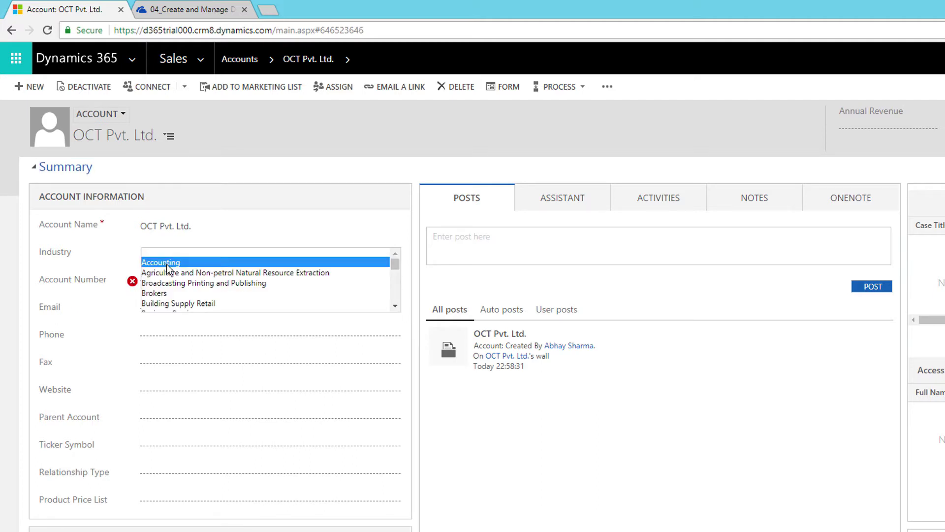
pyautogui.click(166, 291)
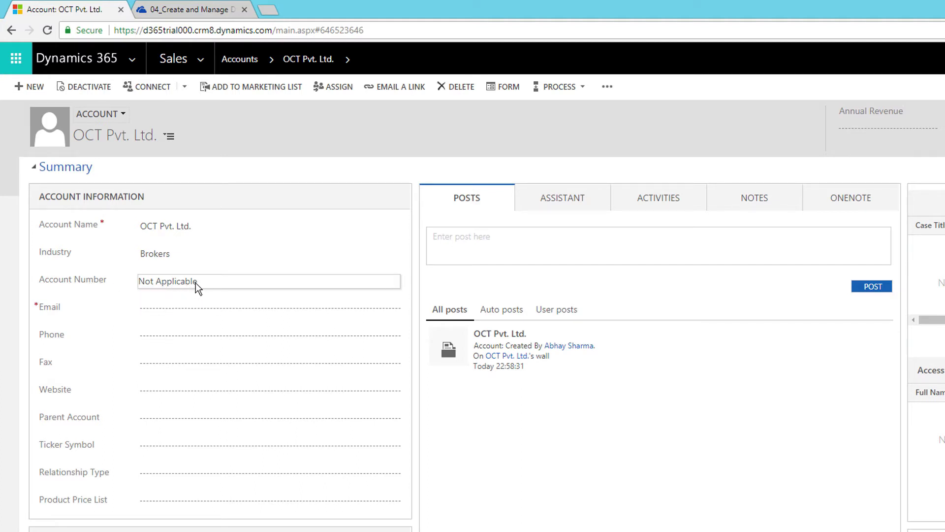
pyautogui.click(176, 256)
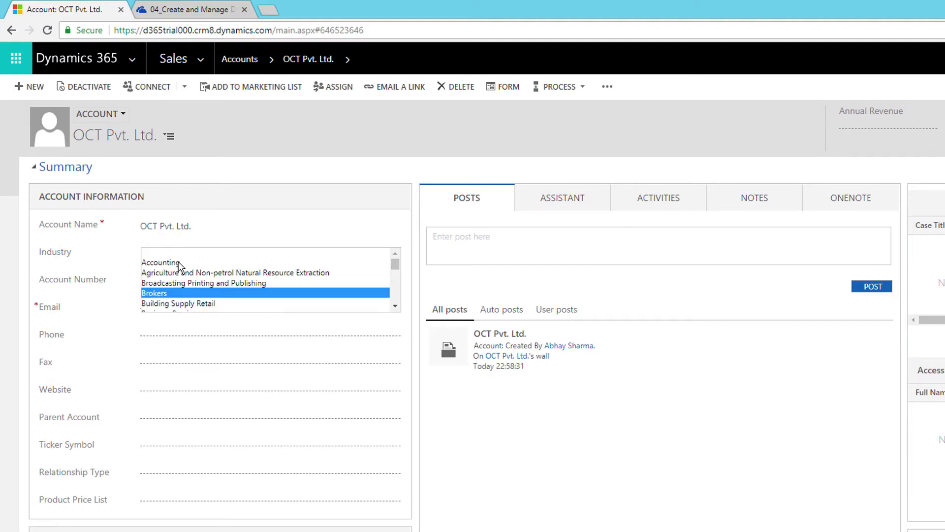
pyautogui.click(177, 259)
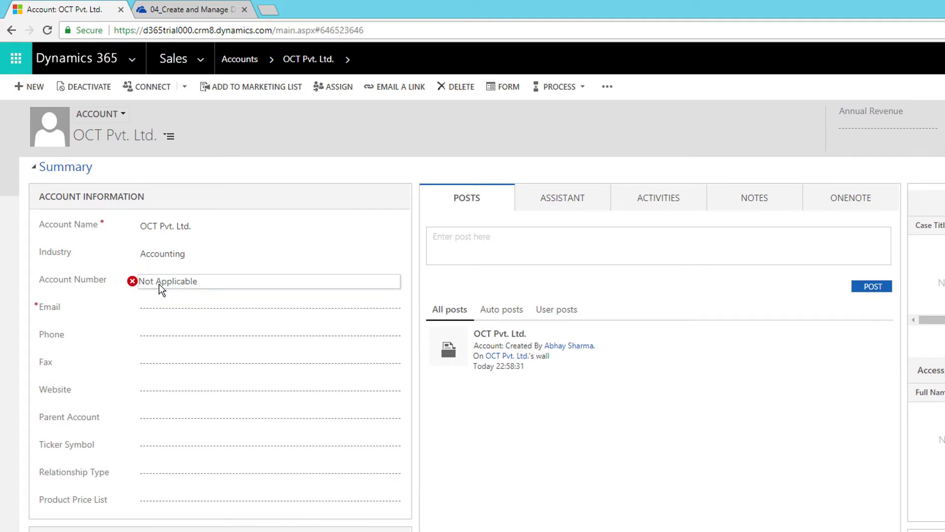
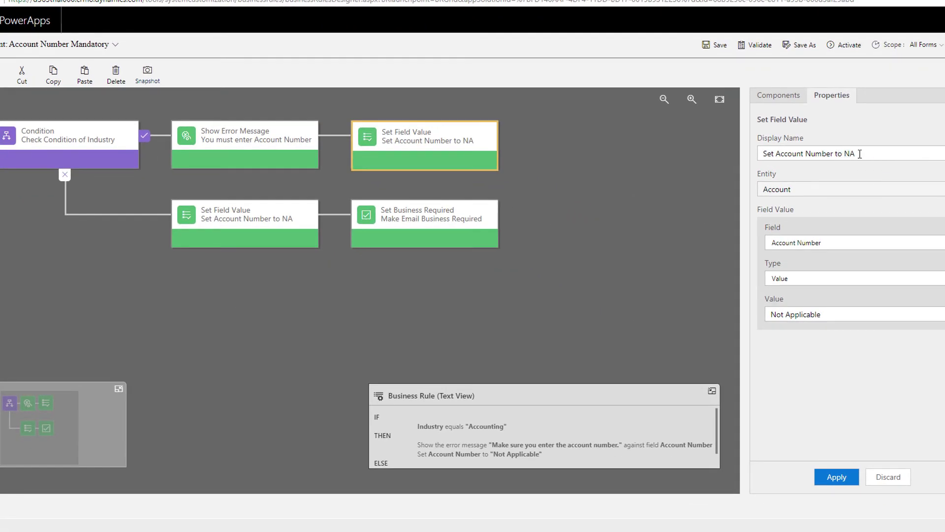
# Rename the Set Field Value action on the condition's true branch to "Set Account Number to Blank"
pyautogui.doubleClick(860, 154)
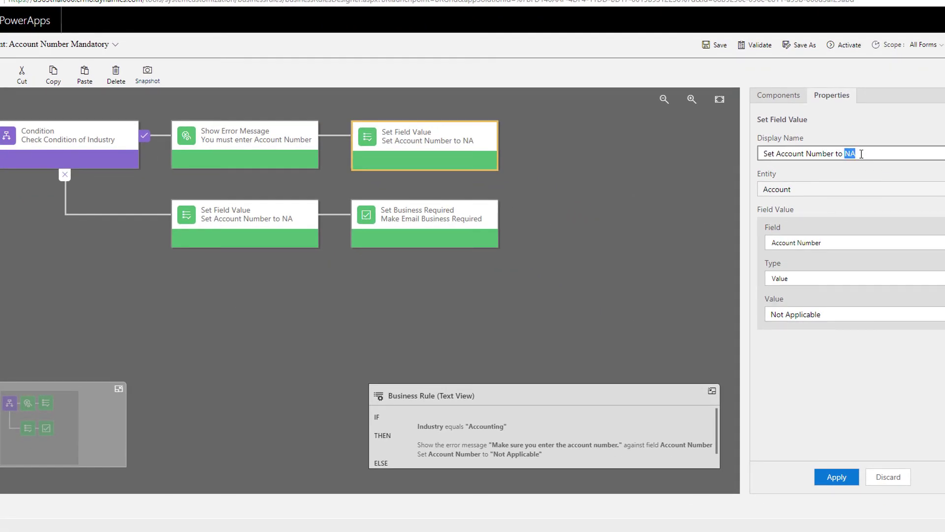
pyautogui.write('Blac')
pyautogui.write('nk')
pyautogui.press('Tab')
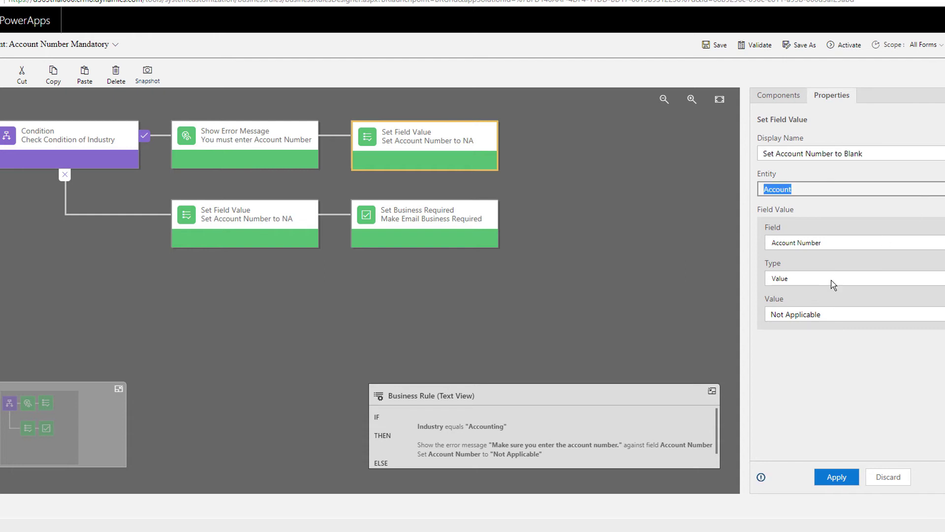
# Try to empty the true-branch Set Field Value action's value, apply it and save the business rule
pyautogui.click(807, 319)
pyautogui.tripleClick(807, 312)
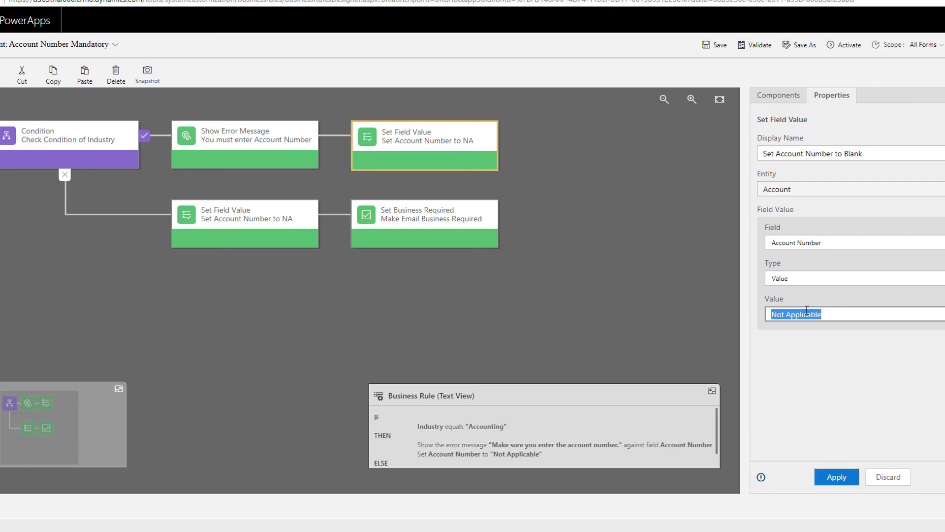
pyautogui.press('BackSpace')
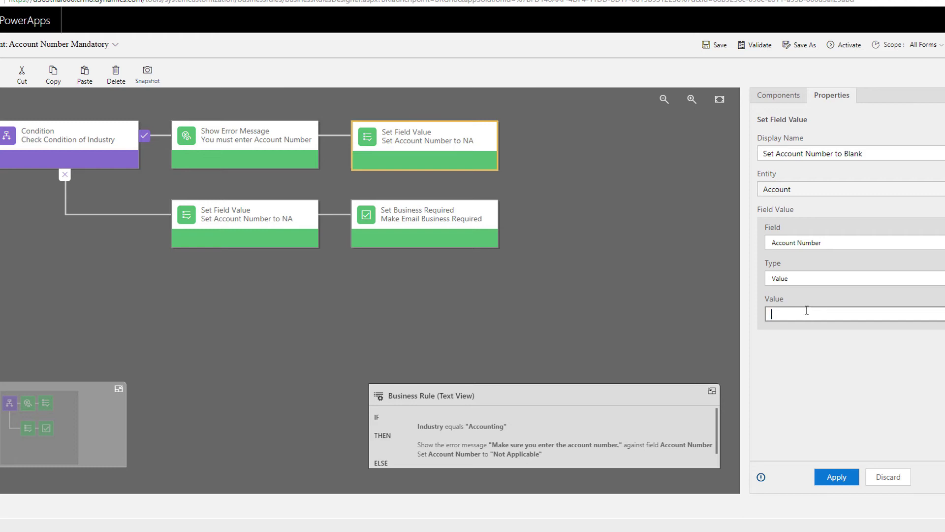
pyautogui.click(832, 477)
pyautogui.scroll(-1, 620, 428)
pyautogui.scroll(1, 592, 438)
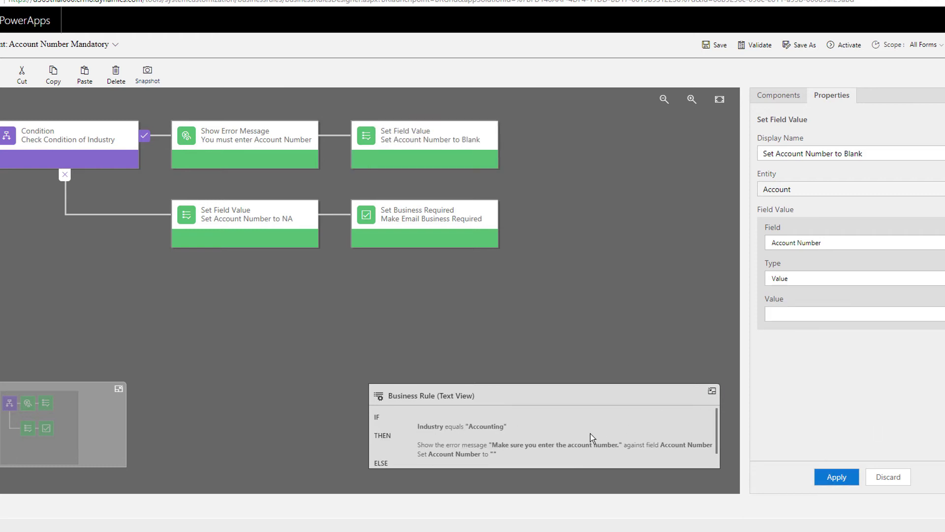
pyautogui.click(718, 45)
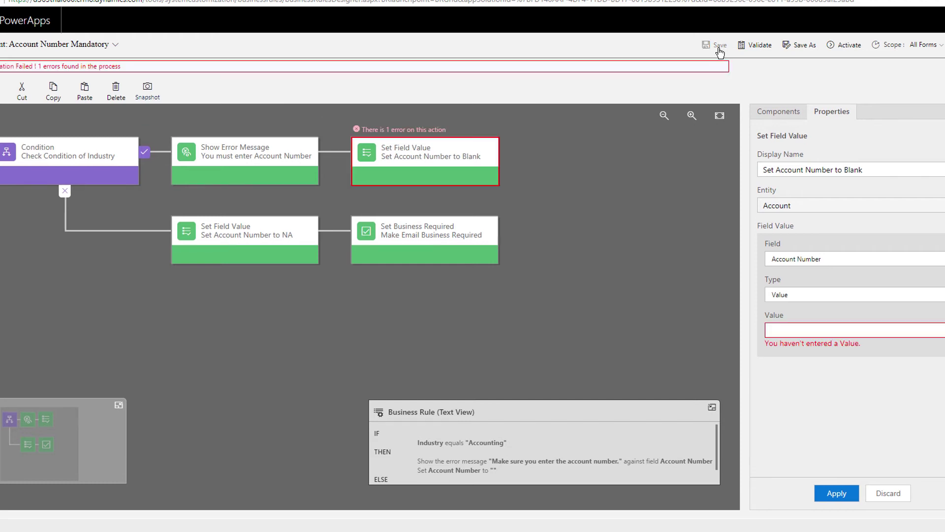
pyautogui.click(430, 153)
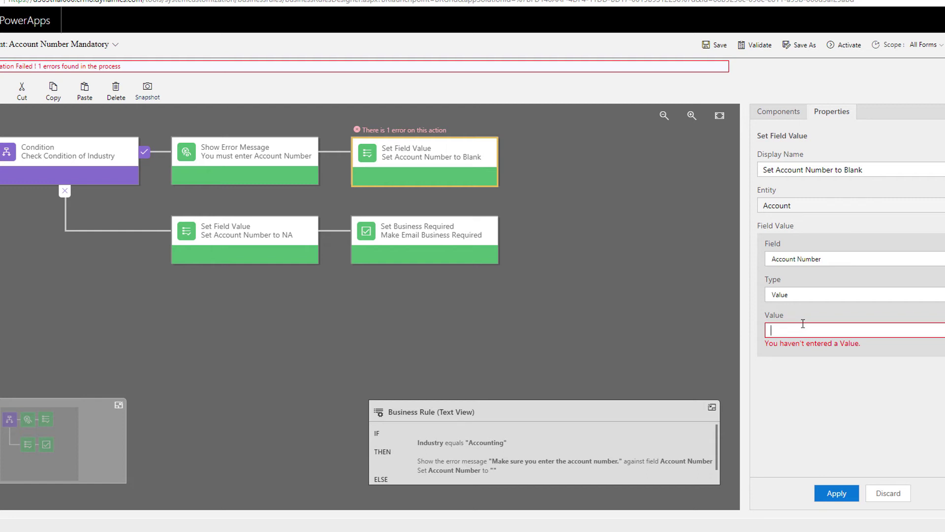
pyautogui.write('""')
pyautogui.doubleClick(791, 328)
pyautogui.write('Black')
# Set the type of the "Set Account Number to Blank" action to Clear and apply the change
pyautogui.click(812, 295)
pyautogui.click(806, 324)
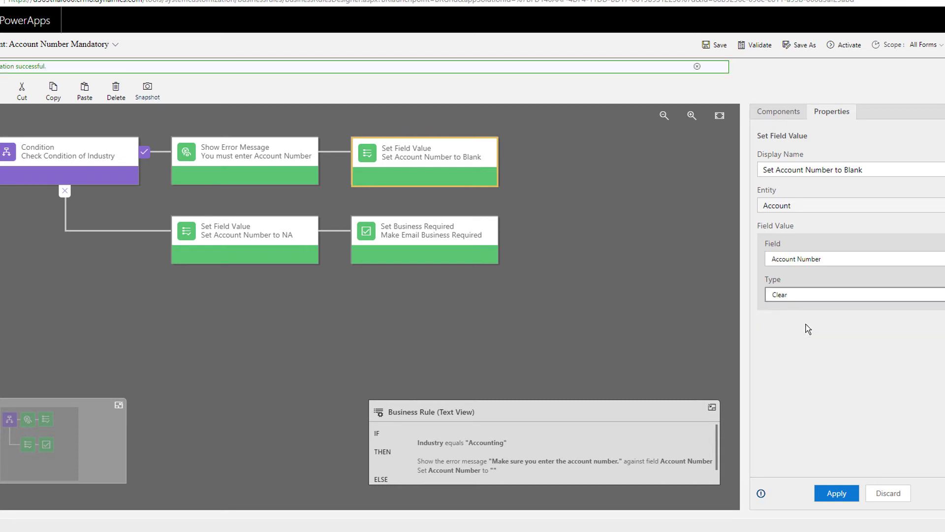
pyautogui.click(790, 299)
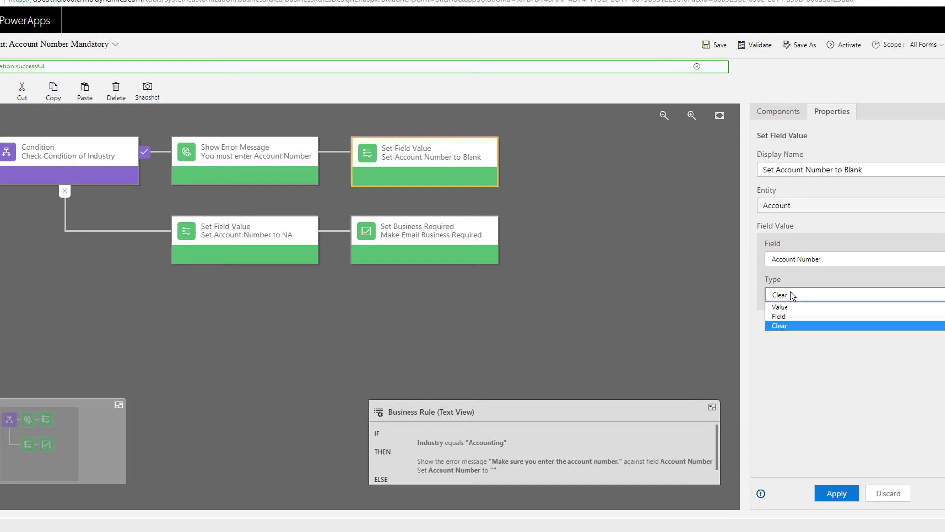
pyautogui.click(787, 326)
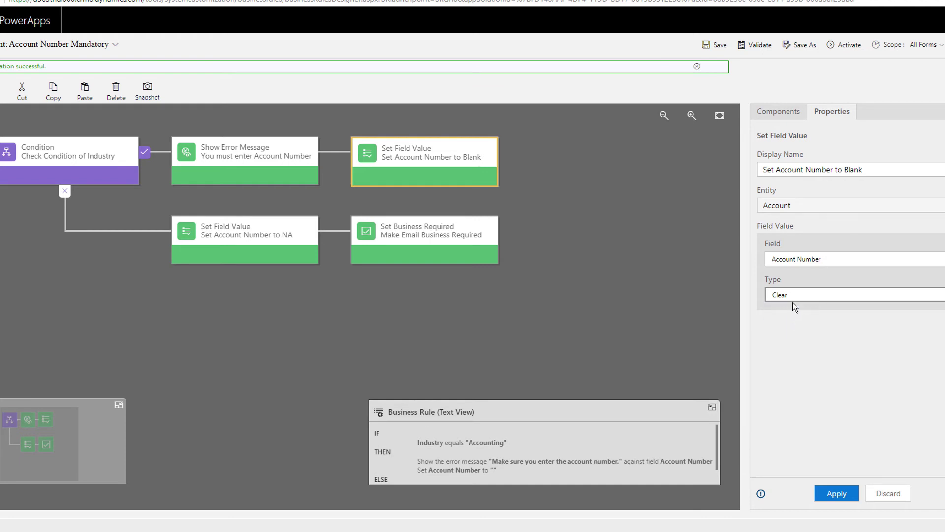
pyautogui.click(836, 493)
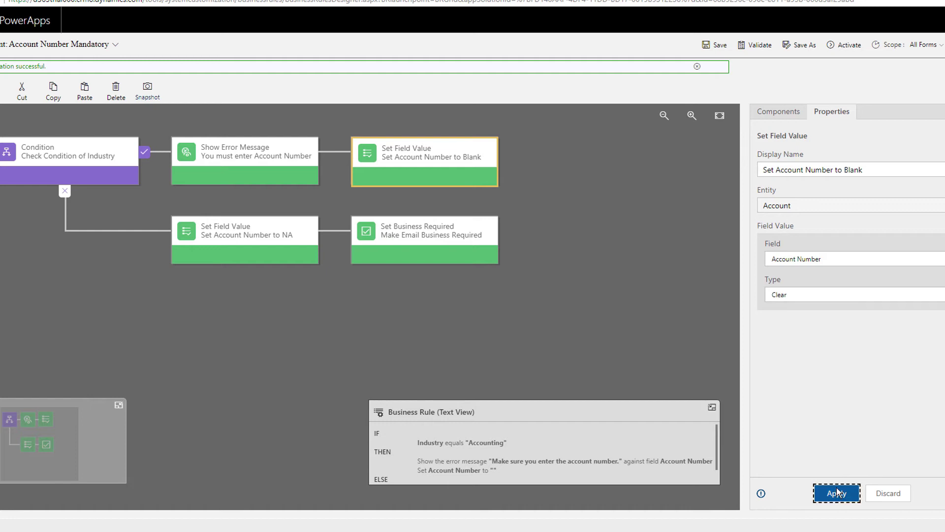
# Validate and save the Account Number Mandatory business rule, and activate it
pyautogui.click(744, 46)
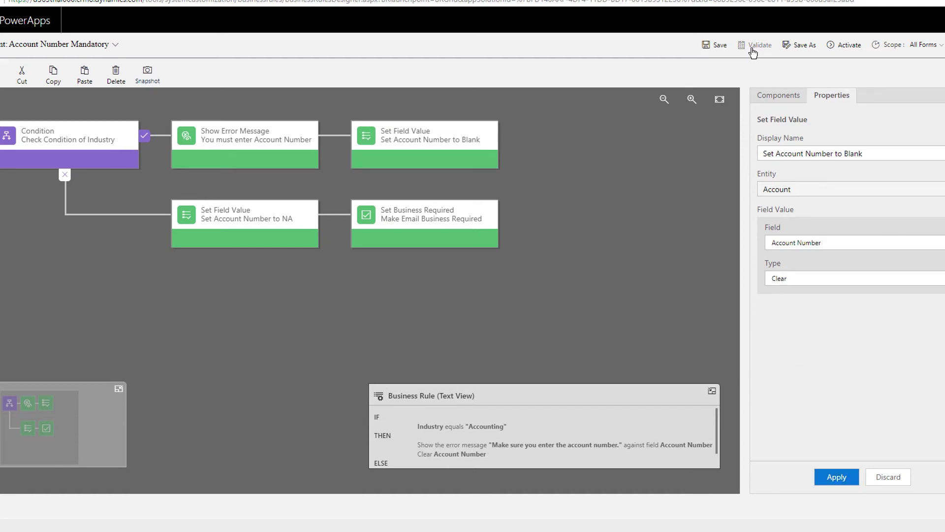
pyautogui.click(717, 45)
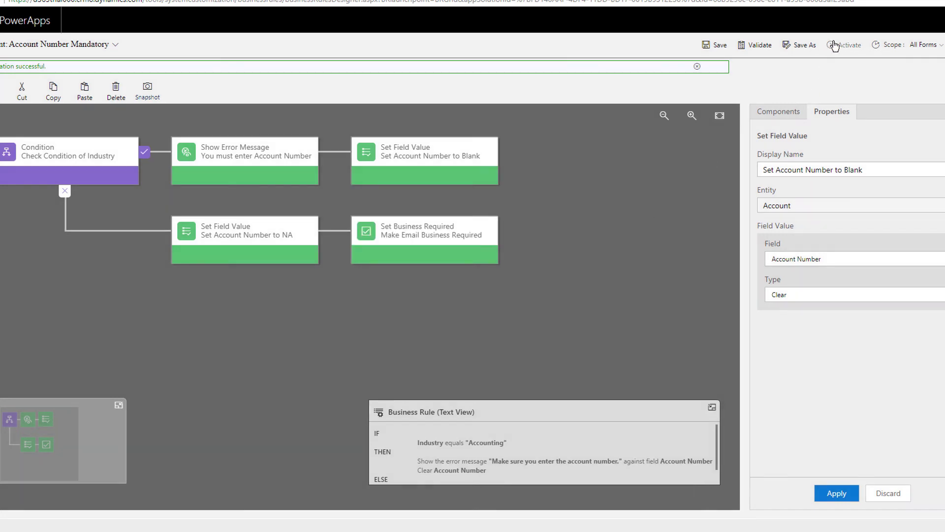
pyautogui.click(843, 44)
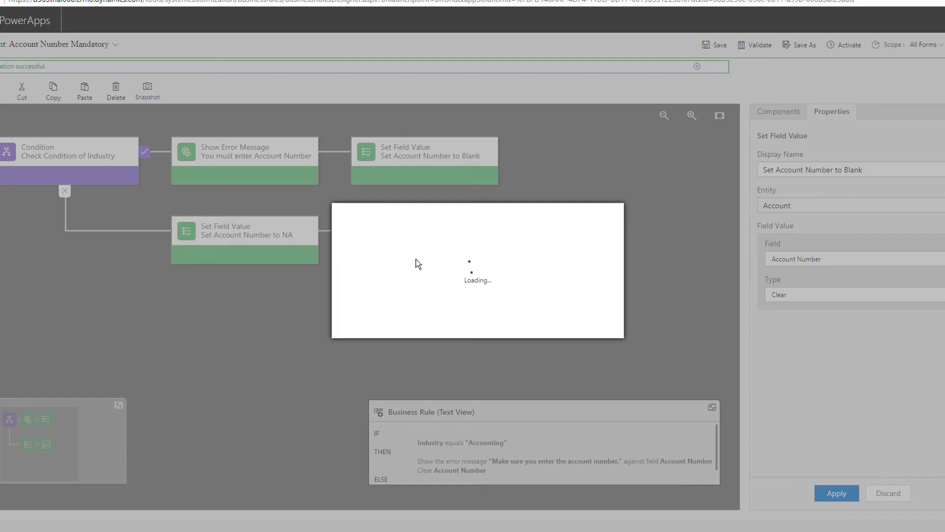
pyautogui.click(538, 325)
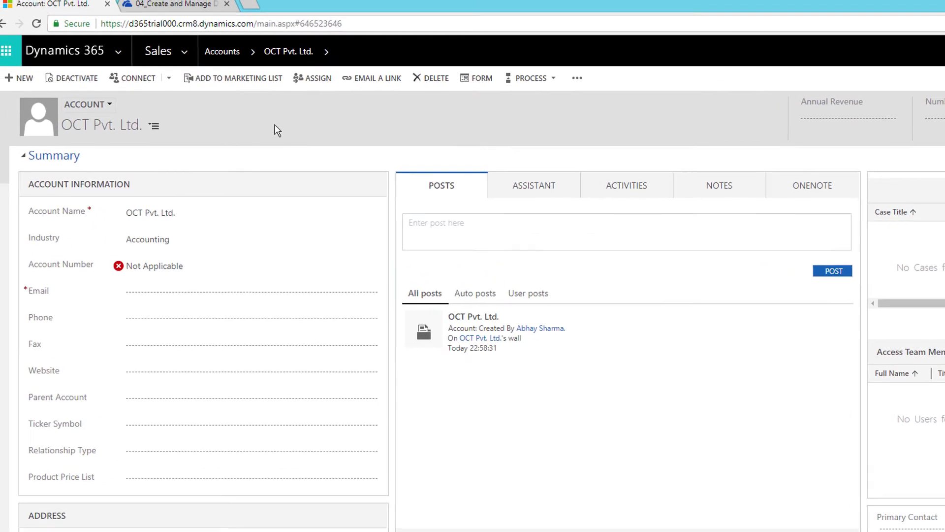
# Reload the OCT Pvt. Ltd. account record, discarding its unsaved changes, and check the Account Number field
pyautogui.press('F5')
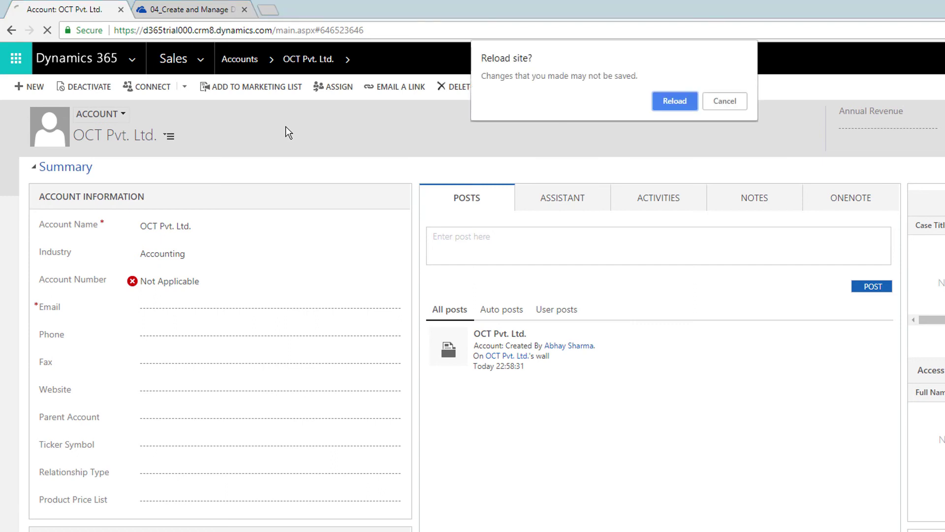
pyautogui.click(667, 102)
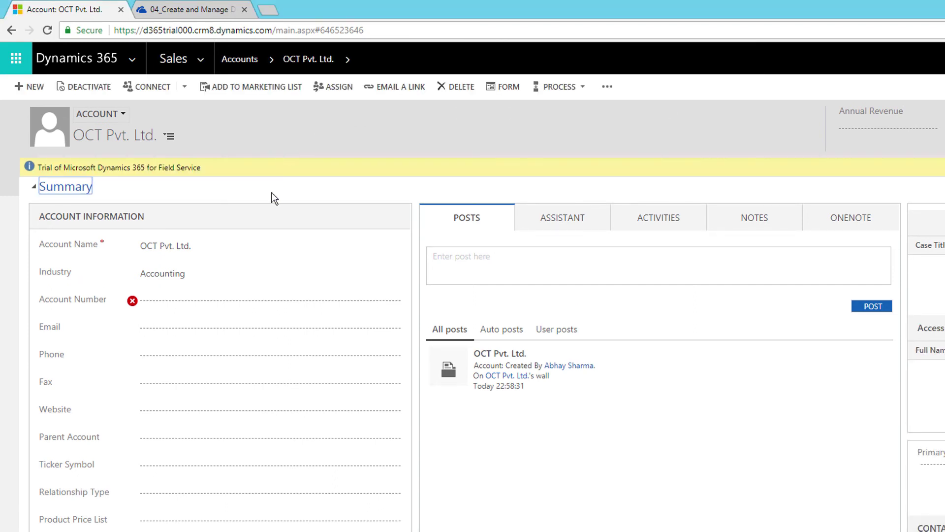
pyautogui.moveTo(136, 303)
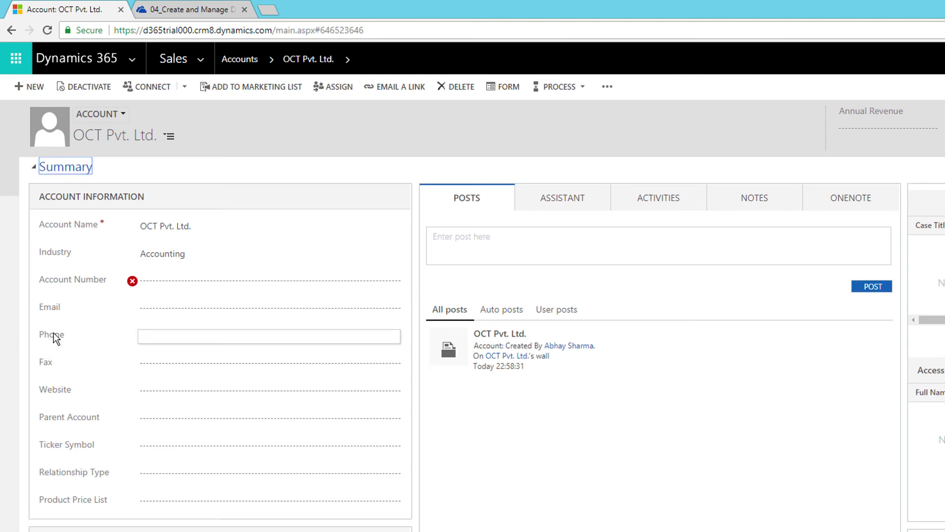
# Retest the rule by setting Industry to Brokers and back to Accounting, examining the Account Number and Email fields each time
pyautogui.click(166, 253)
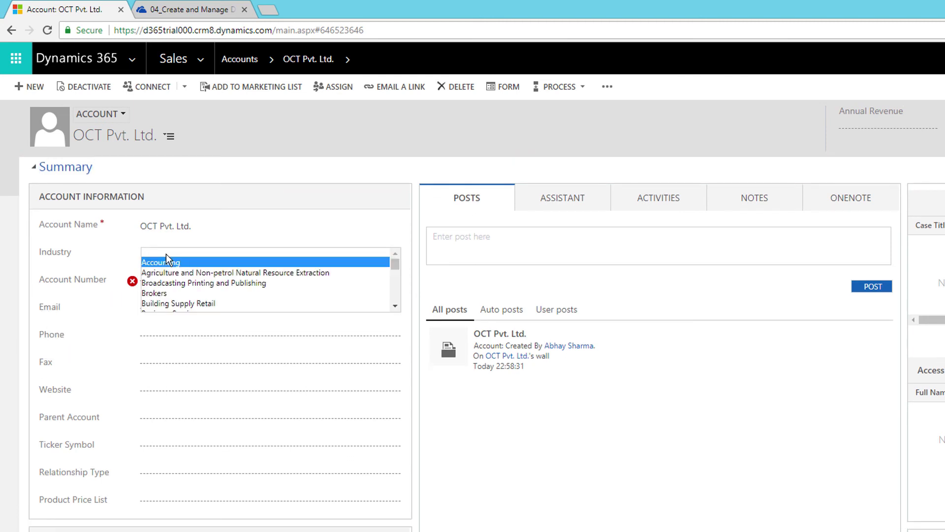
pyautogui.click(166, 293)
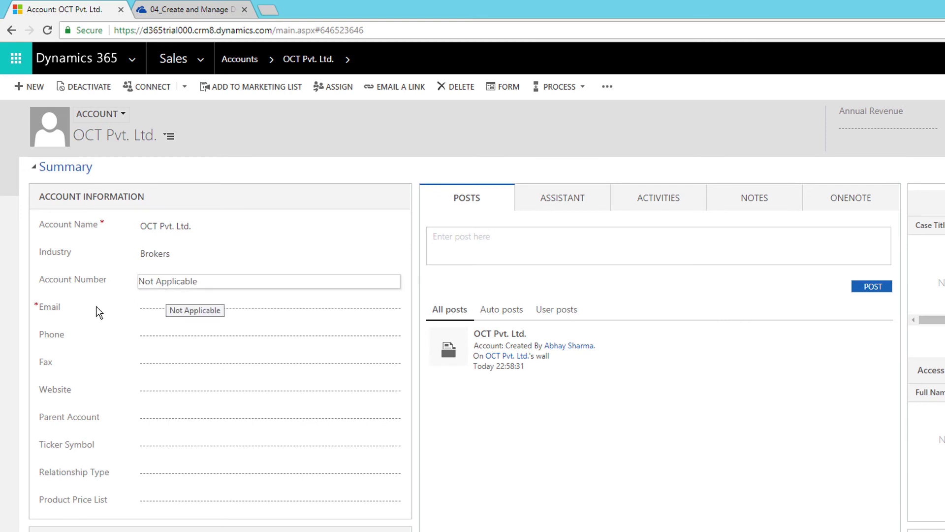
pyautogui.click(40, 305)
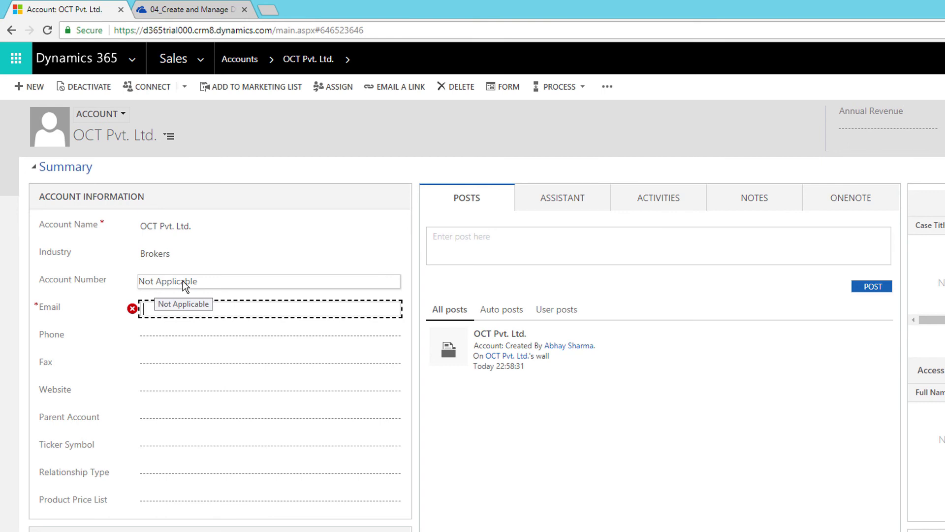
pyautogui.click(165, 259)
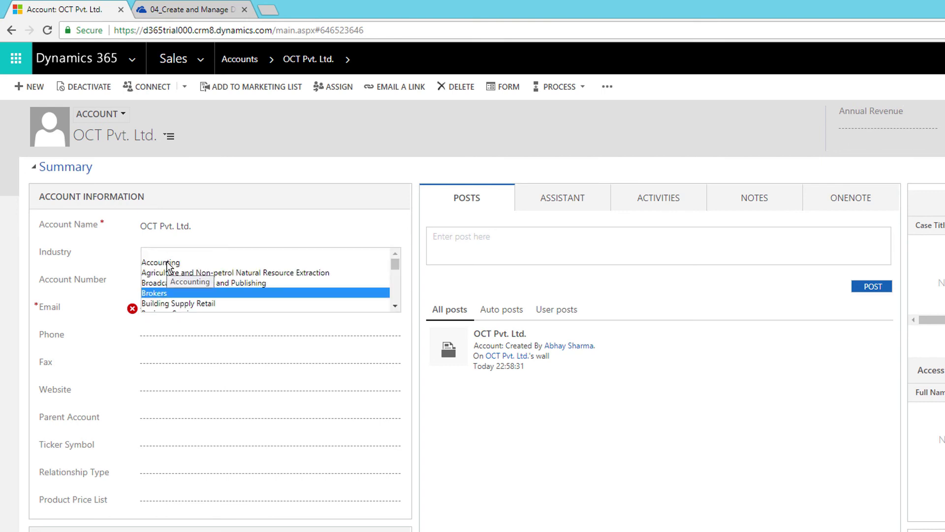
pyautogui.click(167, 264)
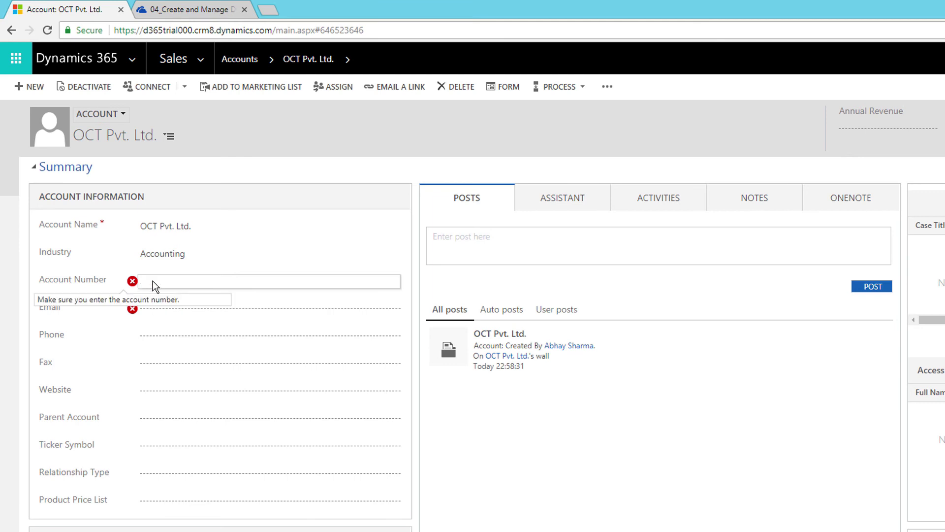
pyautogui.moveTo(132, 282)
pyautogui.moveTo(131, 310)
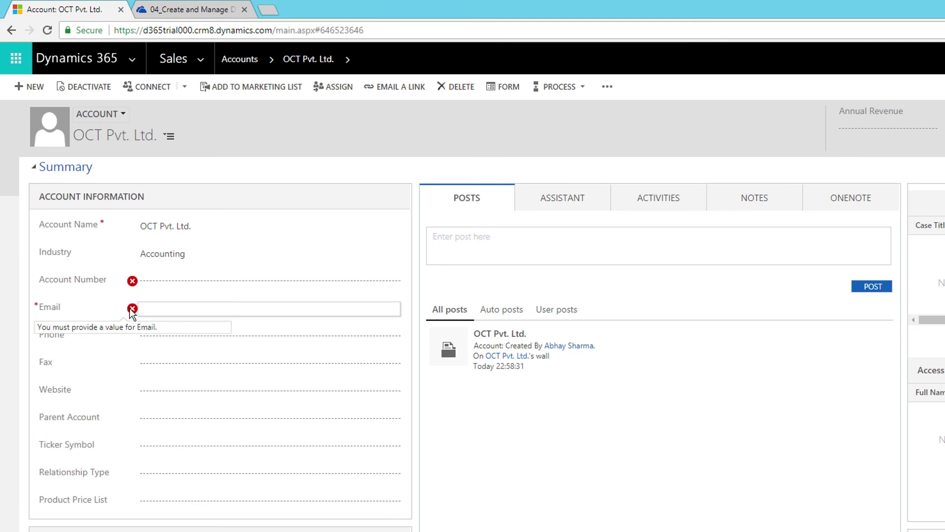